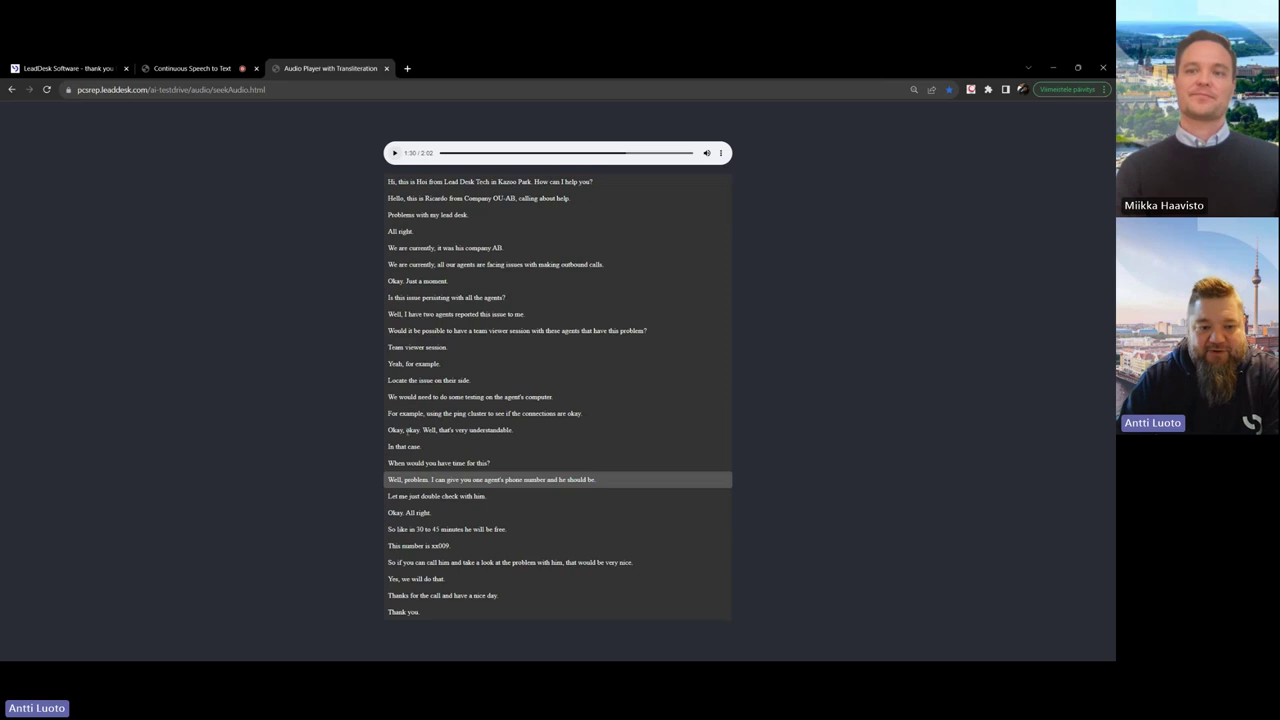
Play the call recording from the transcript line giving the agent's number, and pause it at 1:57
left_click(410, 545)
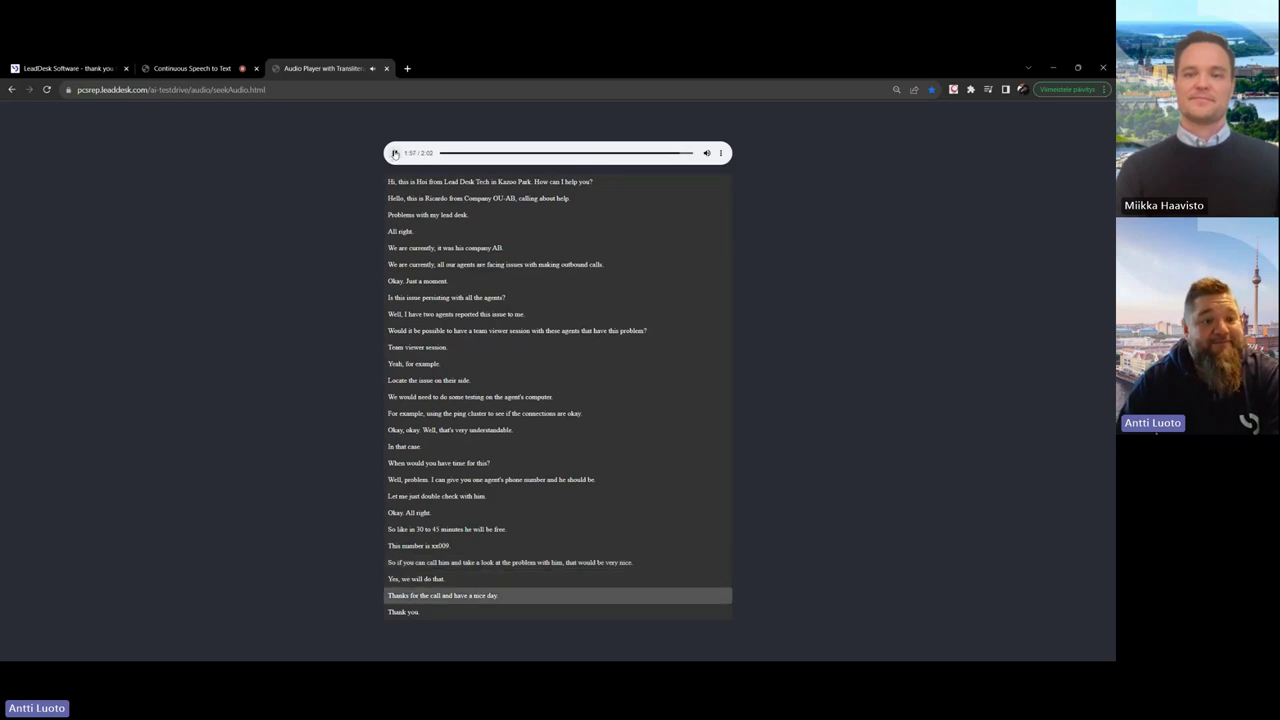
left_click(395, 153)
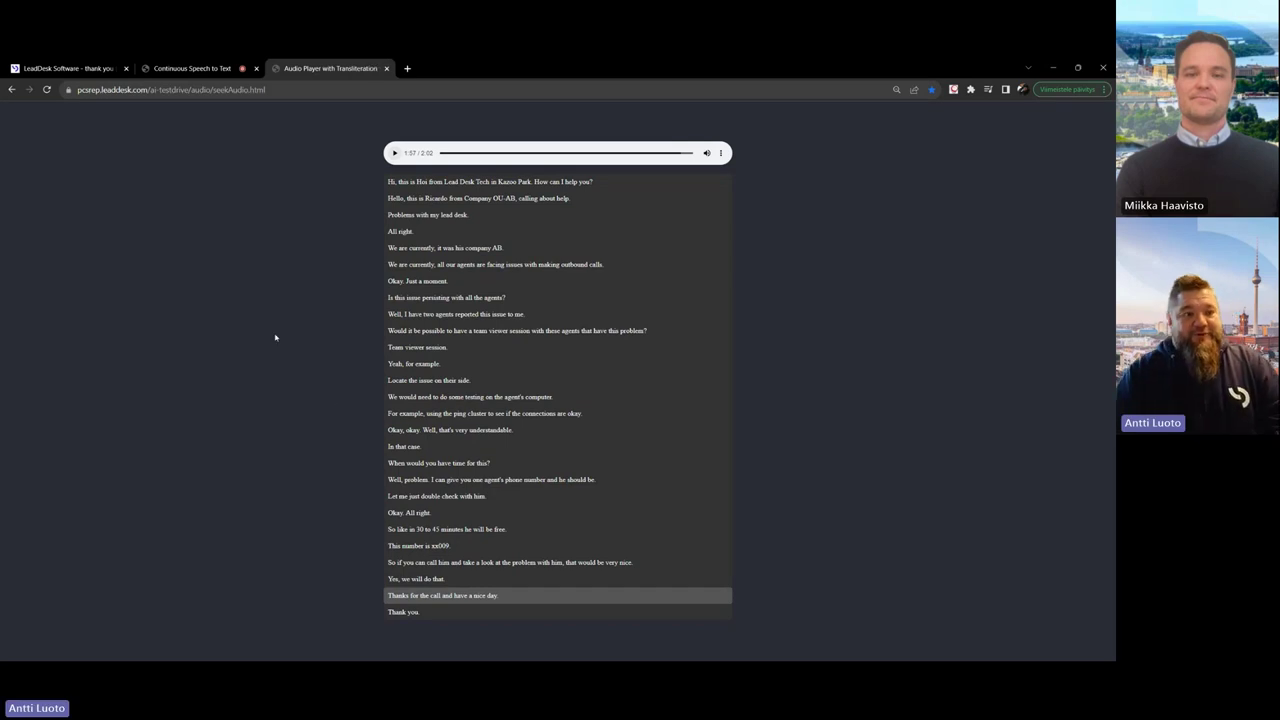
Switch to LeadDesk, log out of the agent account, and sign in with Microsoft credentials as Administrator - LeadDesk Customer Demo
left_click(76, 71)
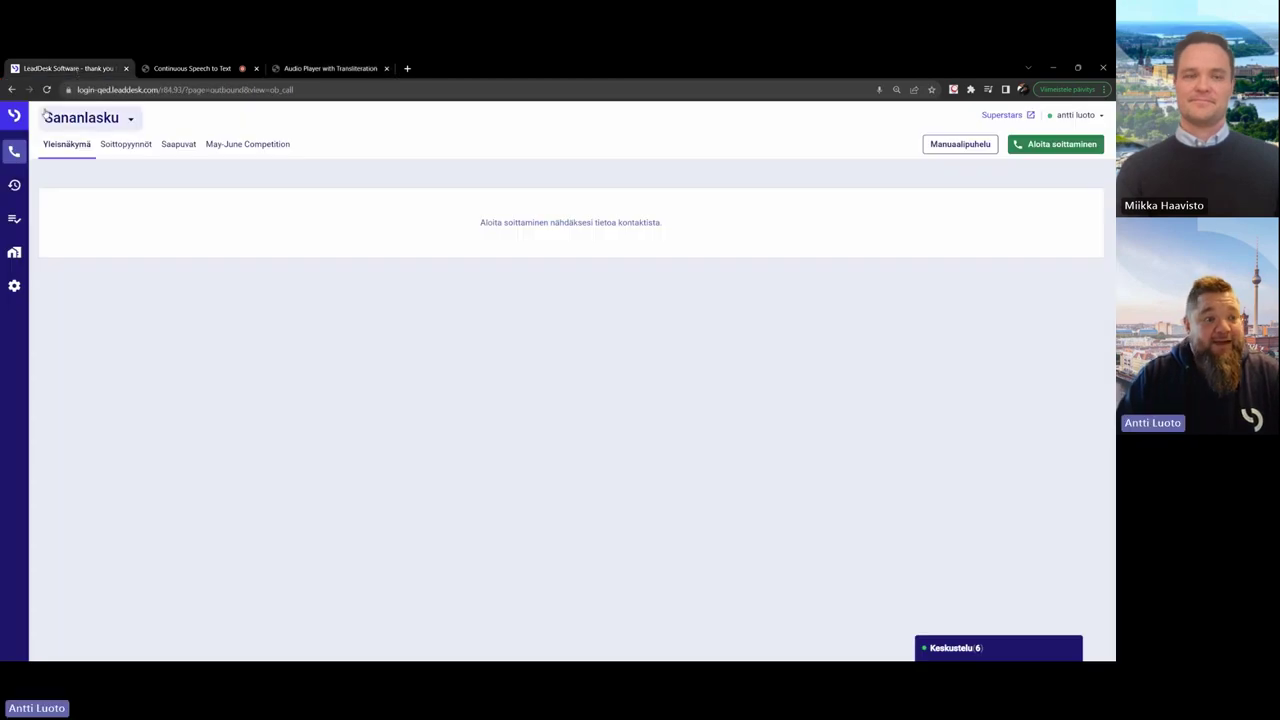
left_click(1076, 115)
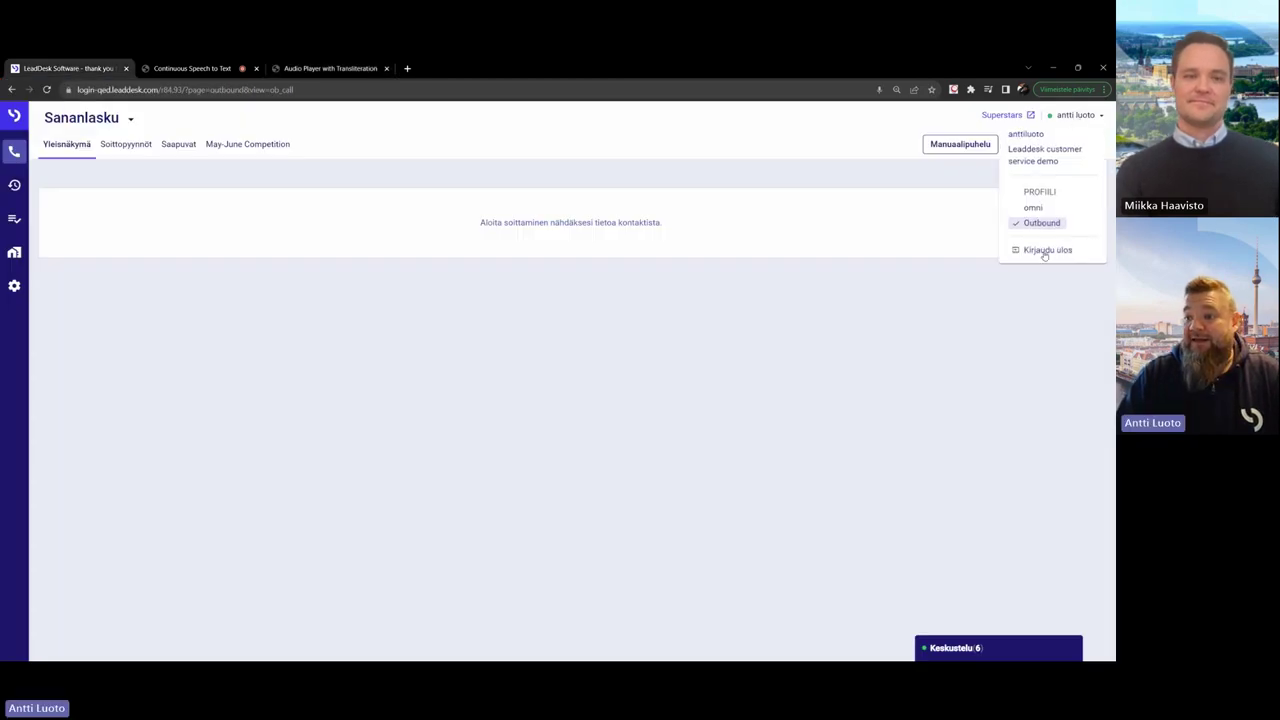
left_click(1046, 250)
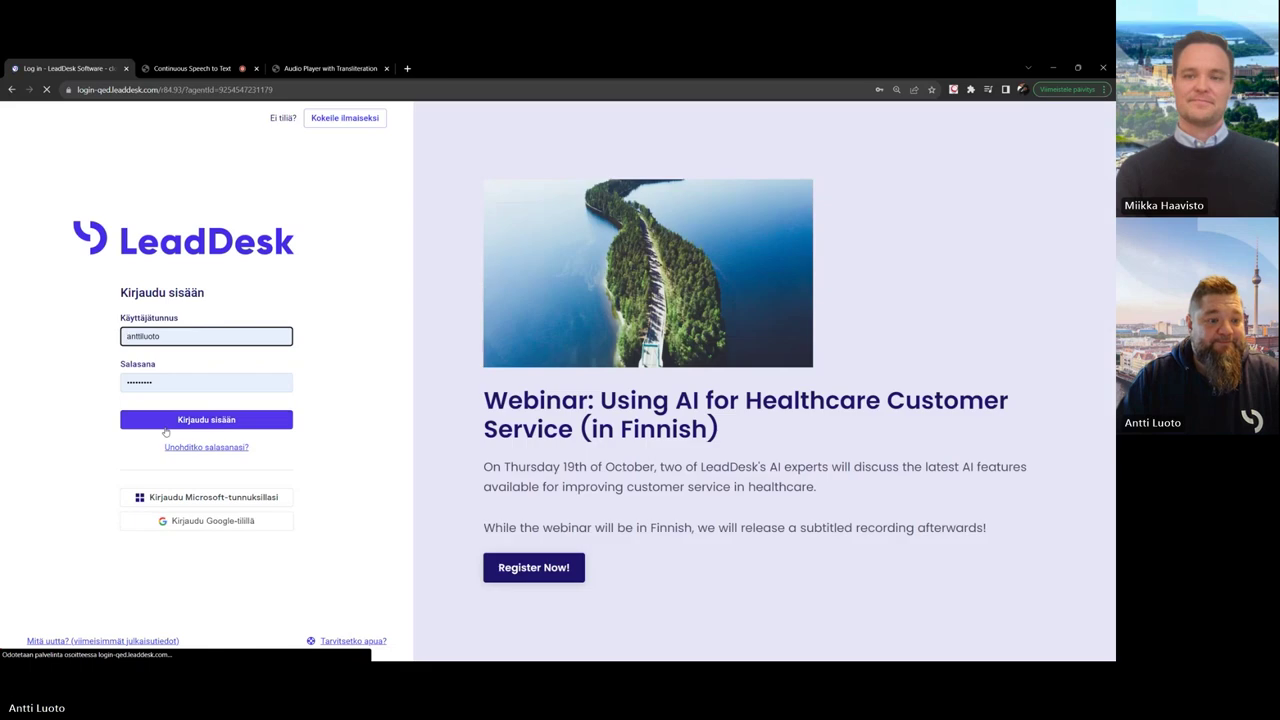
left_click(190, 500)
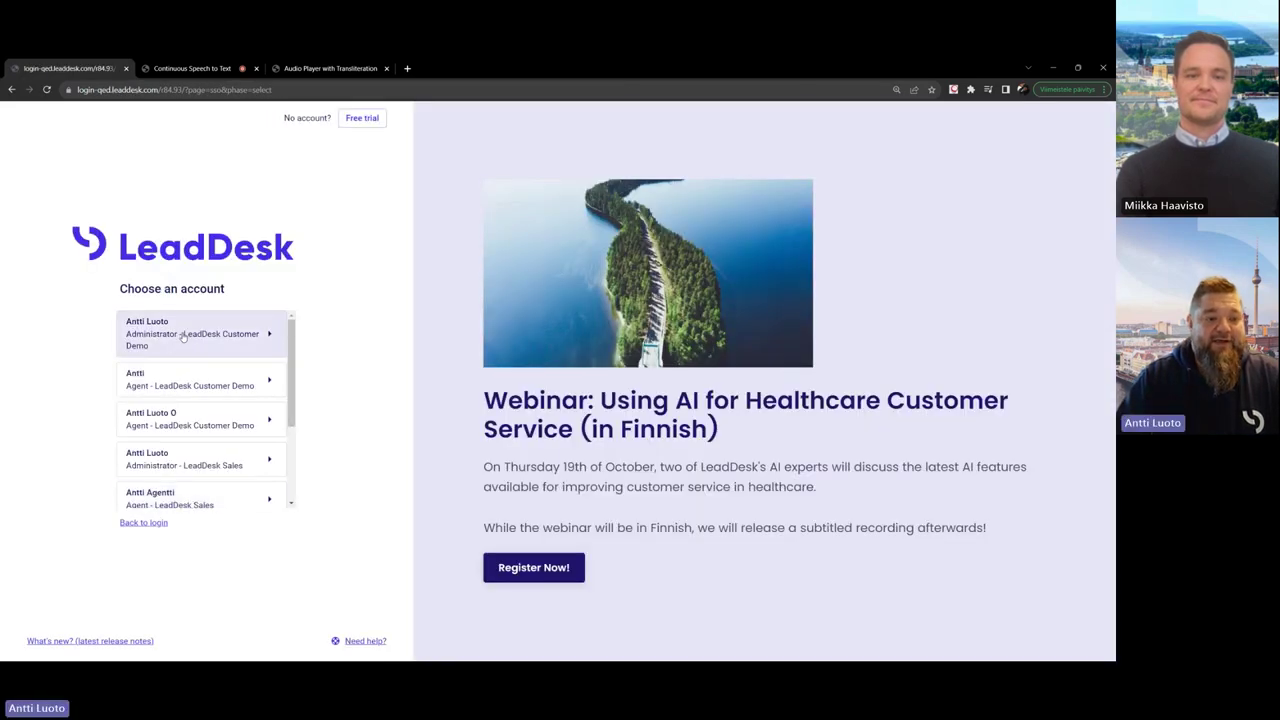
left_click(183, 337)
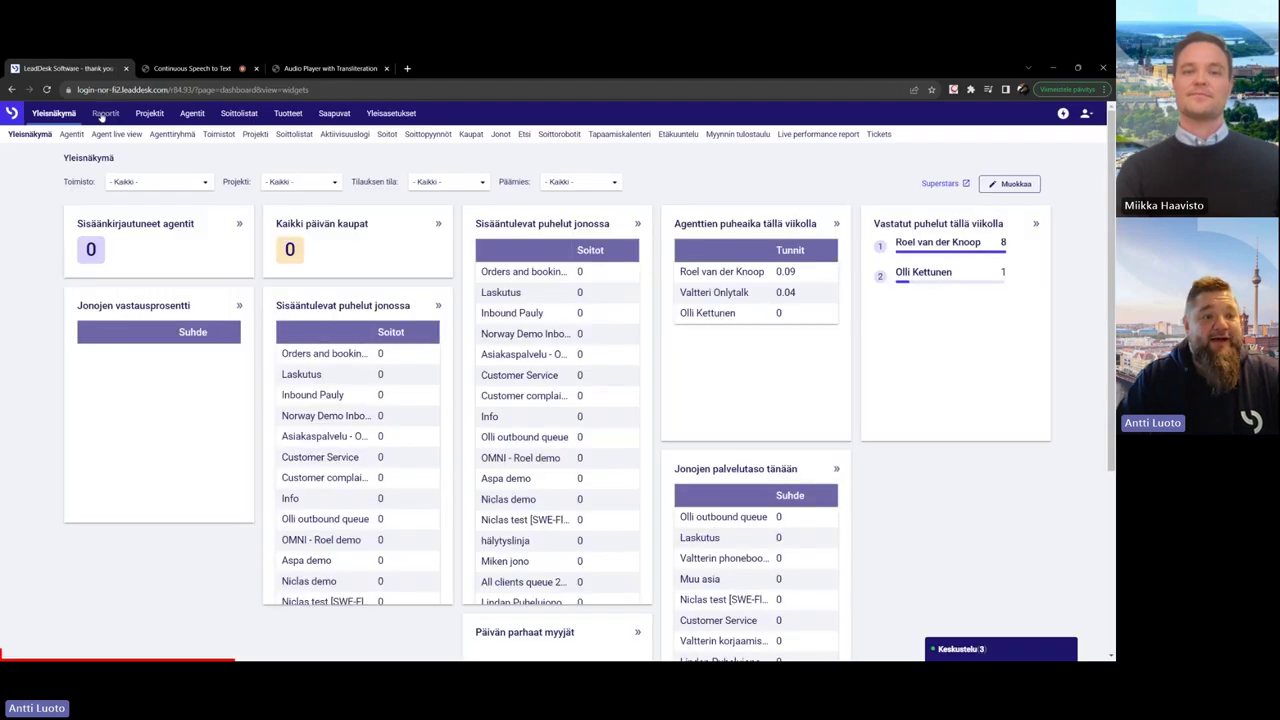
Generate a QueryAI outbound calls report from the prompt "agenttien puhelumäärät viimeisen puolen vuoden ajalta"
left_click(104, 114)
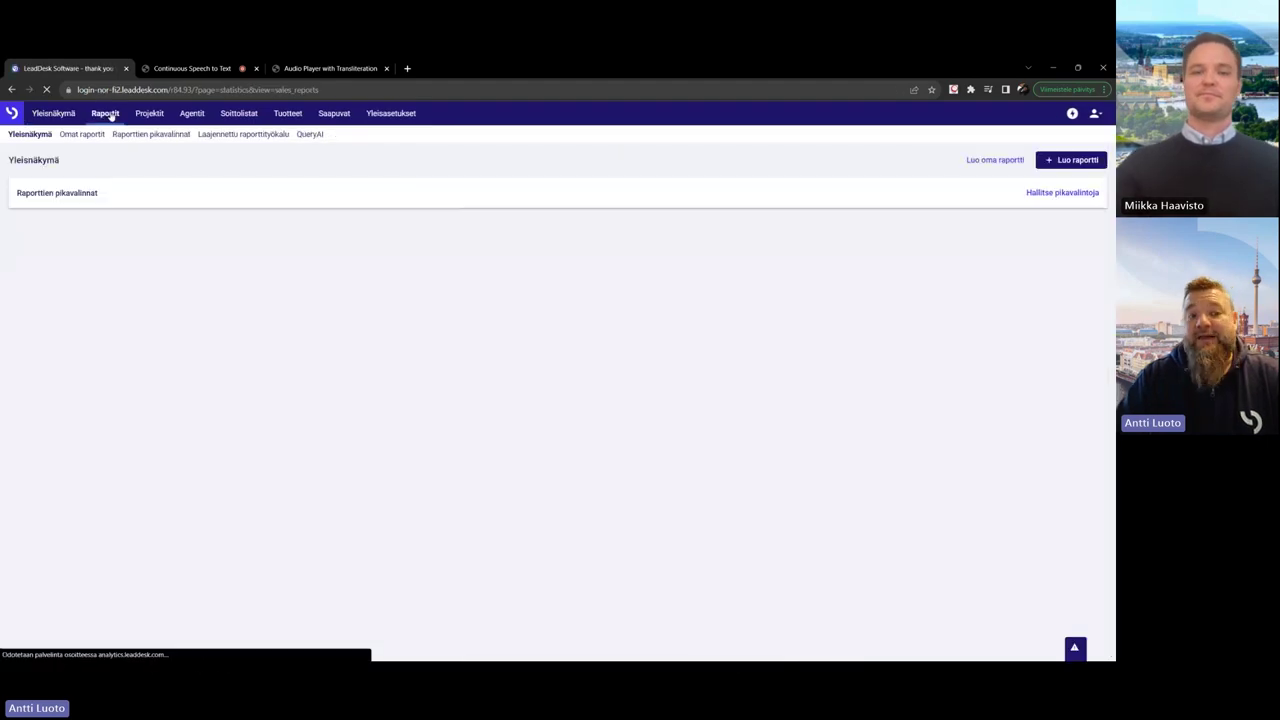
left_click(313, 136)
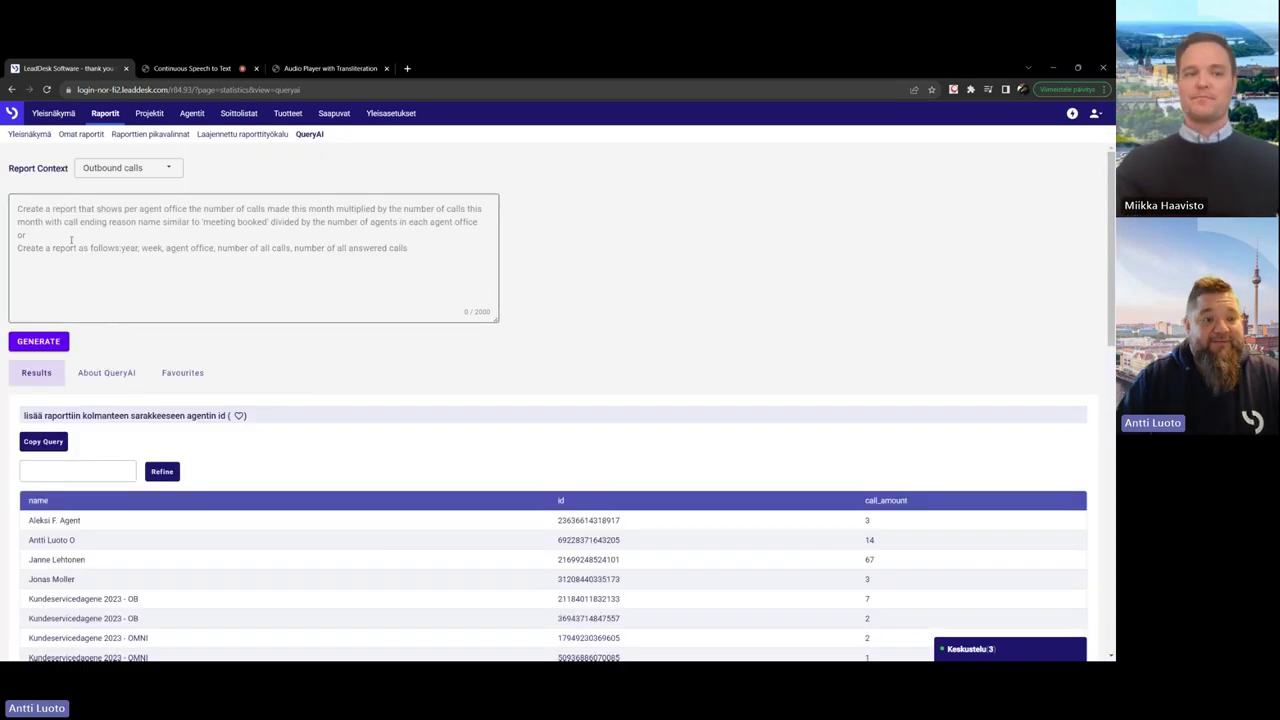
left_click(257, 290)
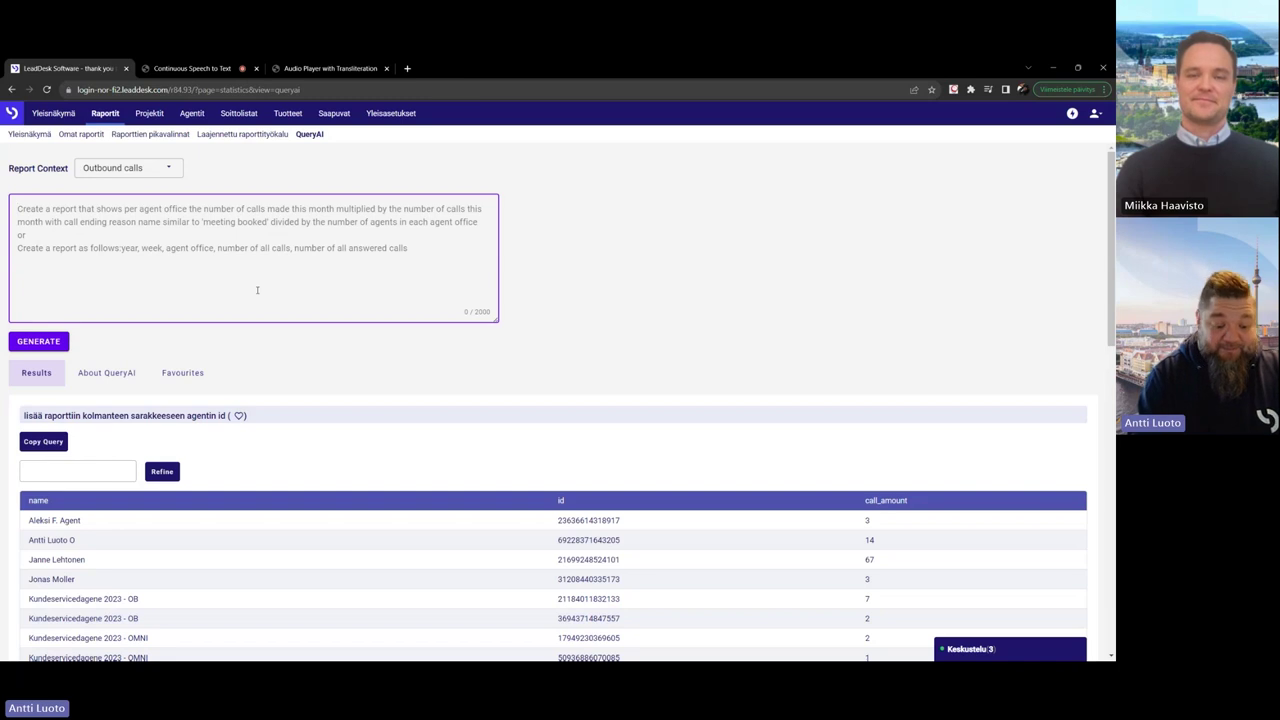
type("ag")
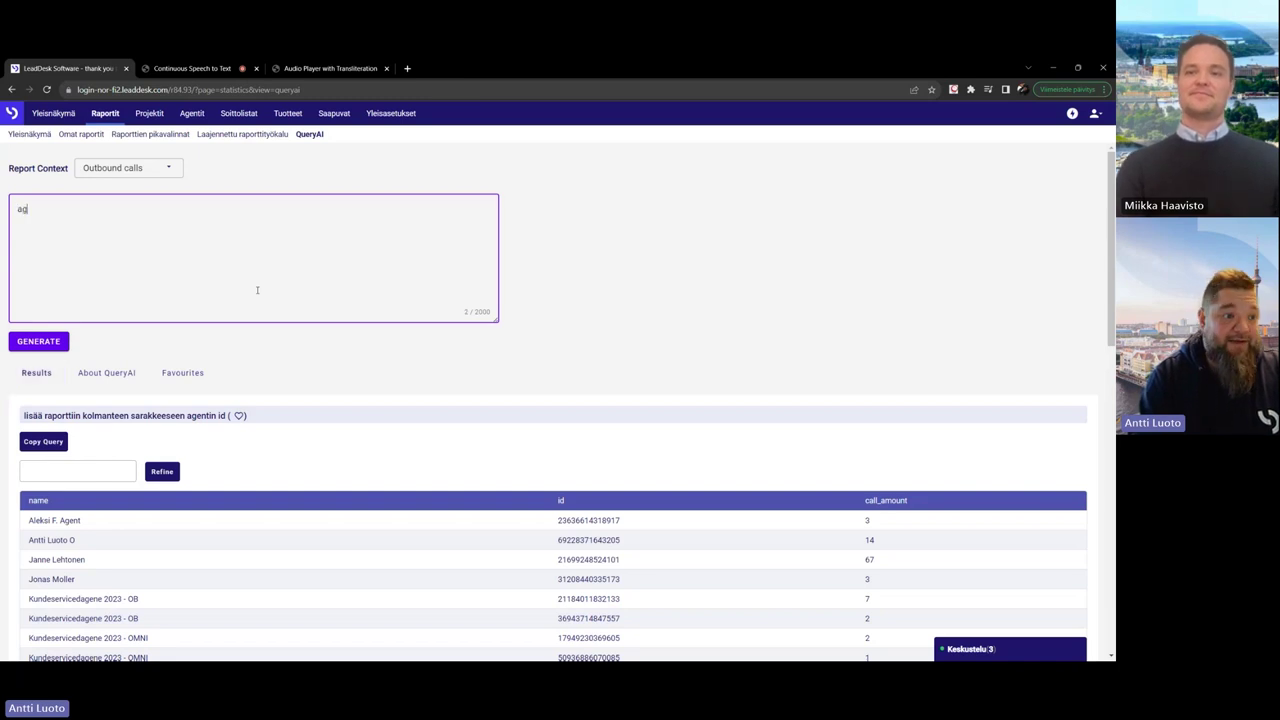
type("enttien puhelumäär")
key("BackSpace")
key("BackSpace")
type("ärät ")
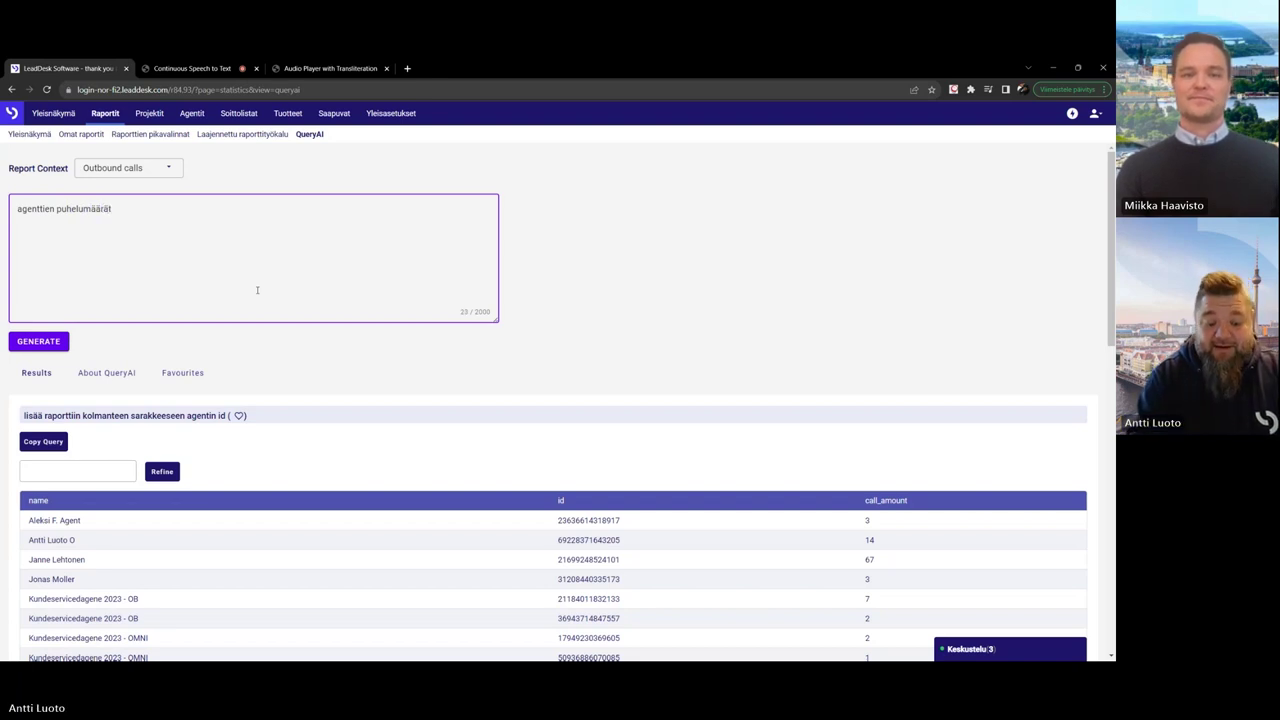
type("viime")
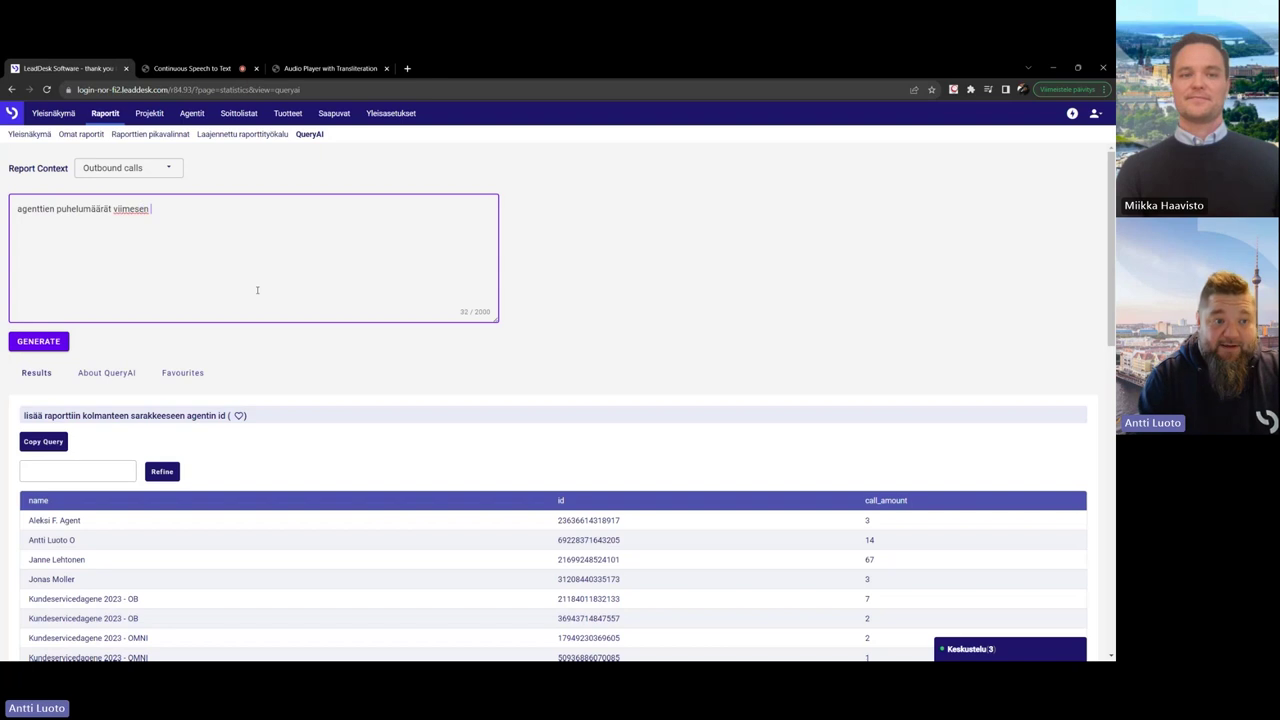
key("BackSpace")
type("eisen puolen")
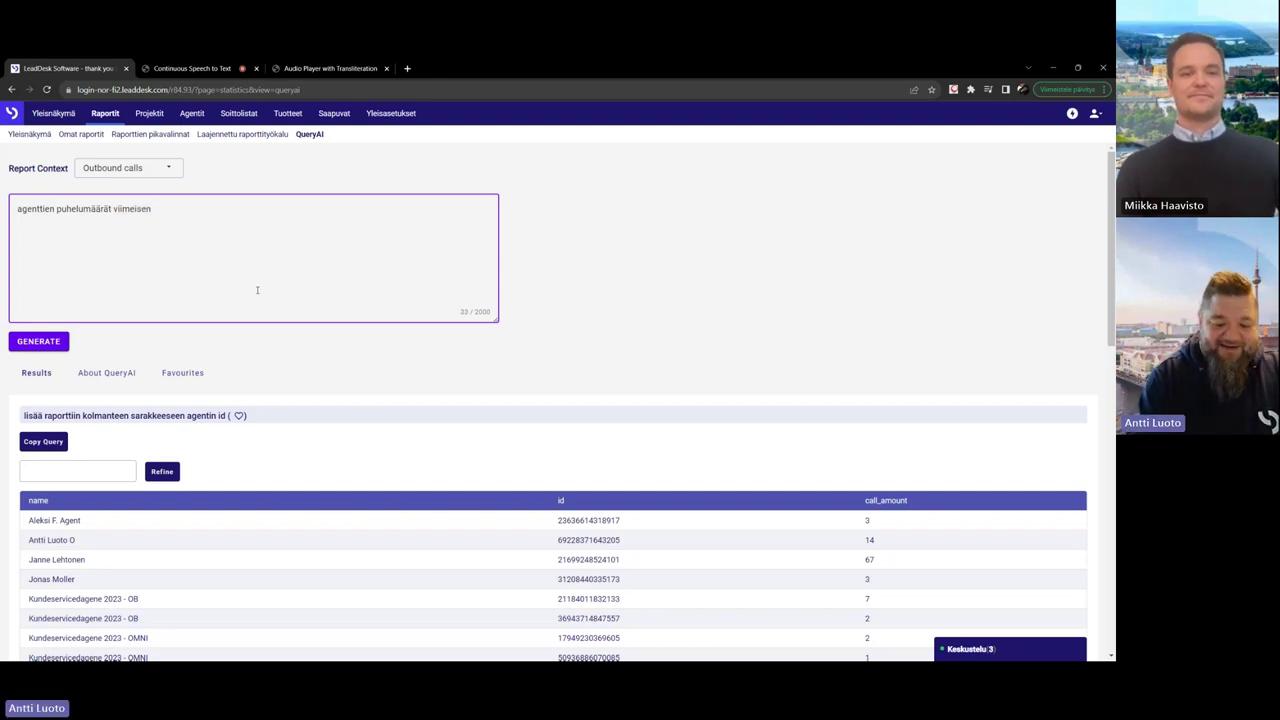
type(" vuoden ")
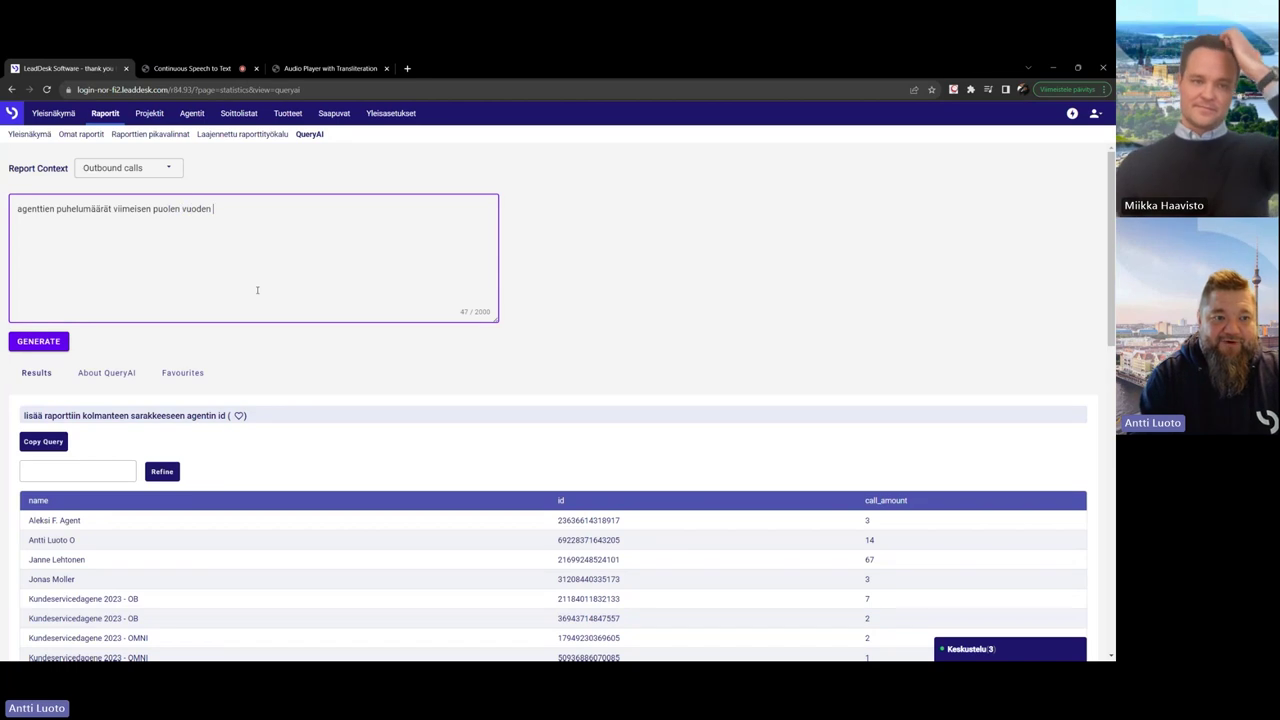
type("ajalta")
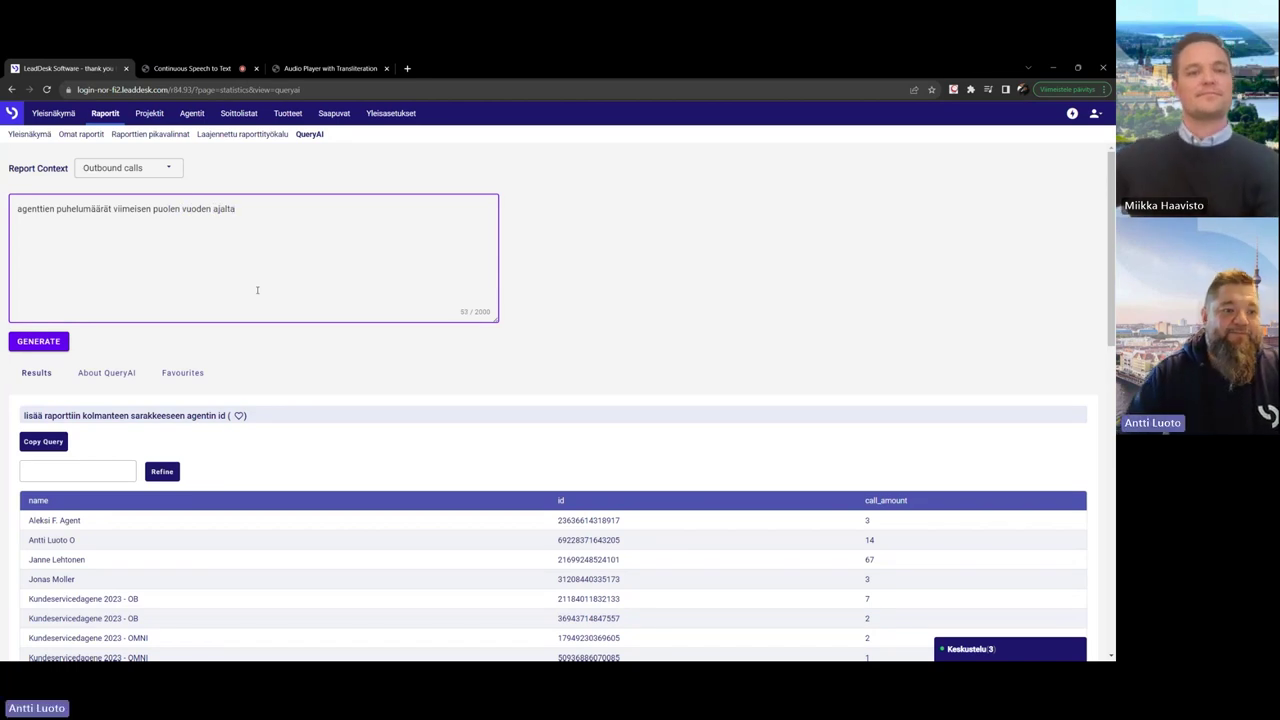
left_click(60, 340)
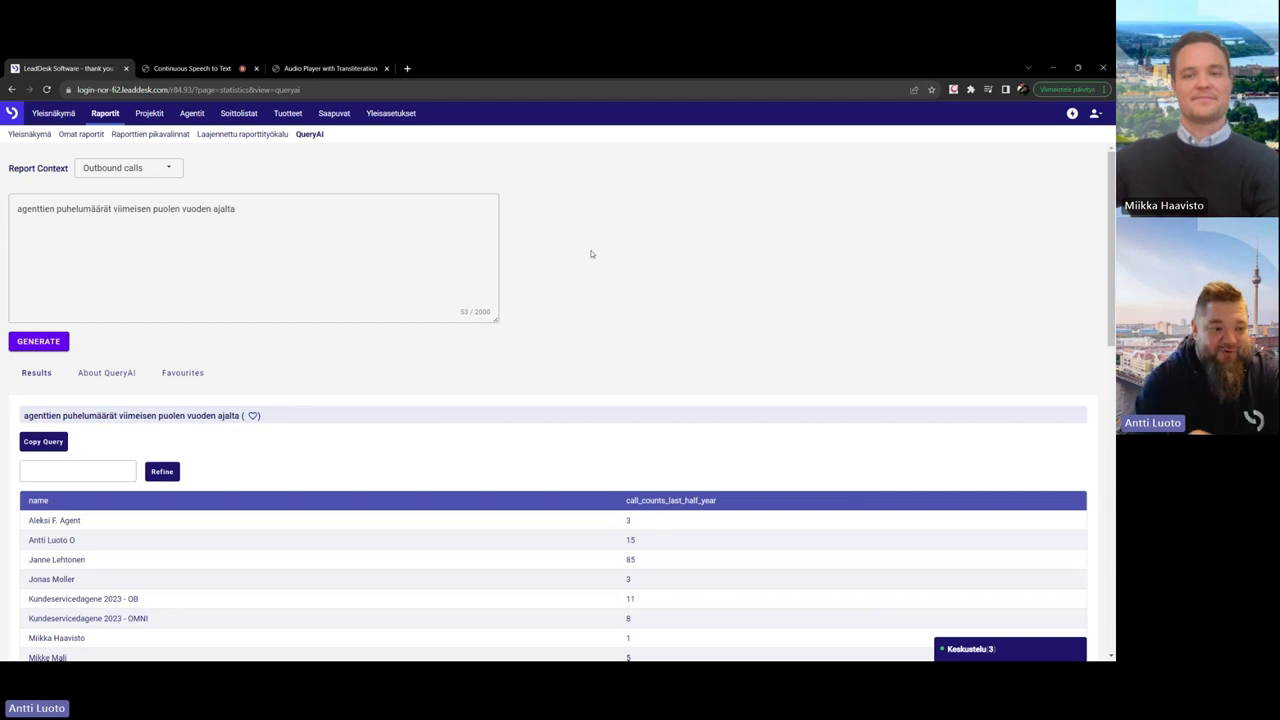
Refine the generated report with the instruction "lisää raporttiin kolmanteen sarakkeeseen agentin id"
left_click(66, 467)
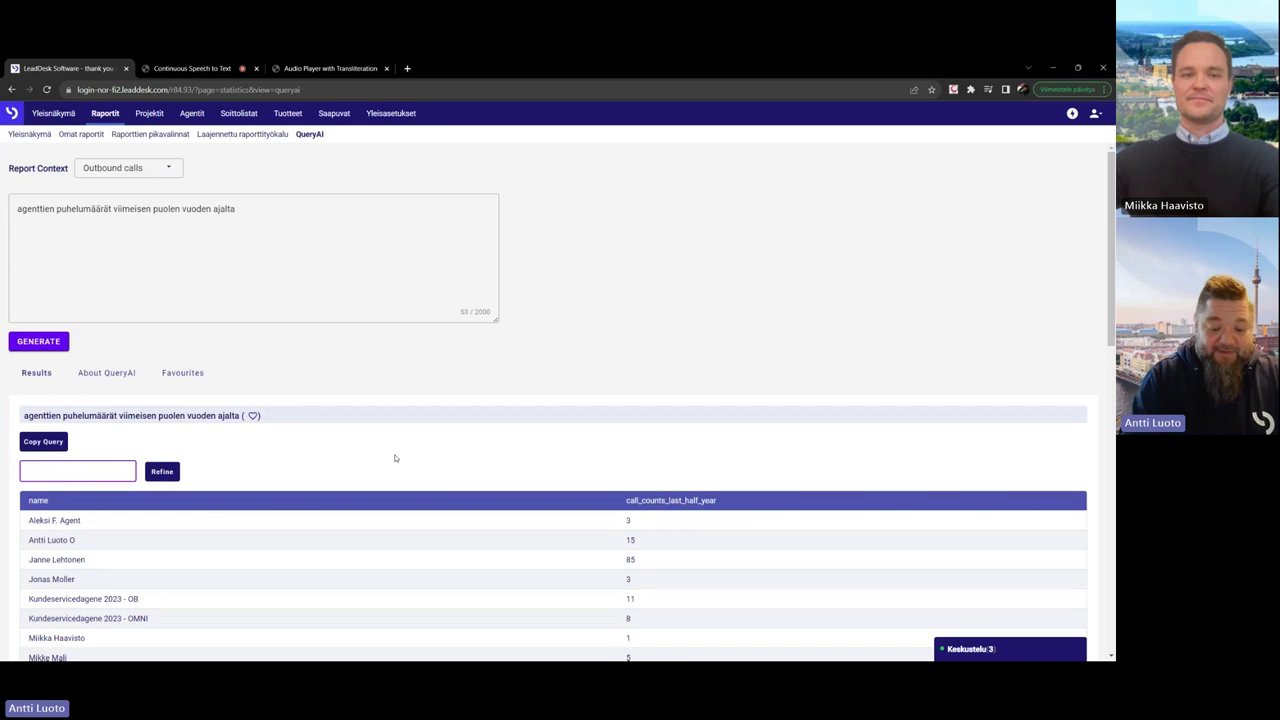
type("sää")
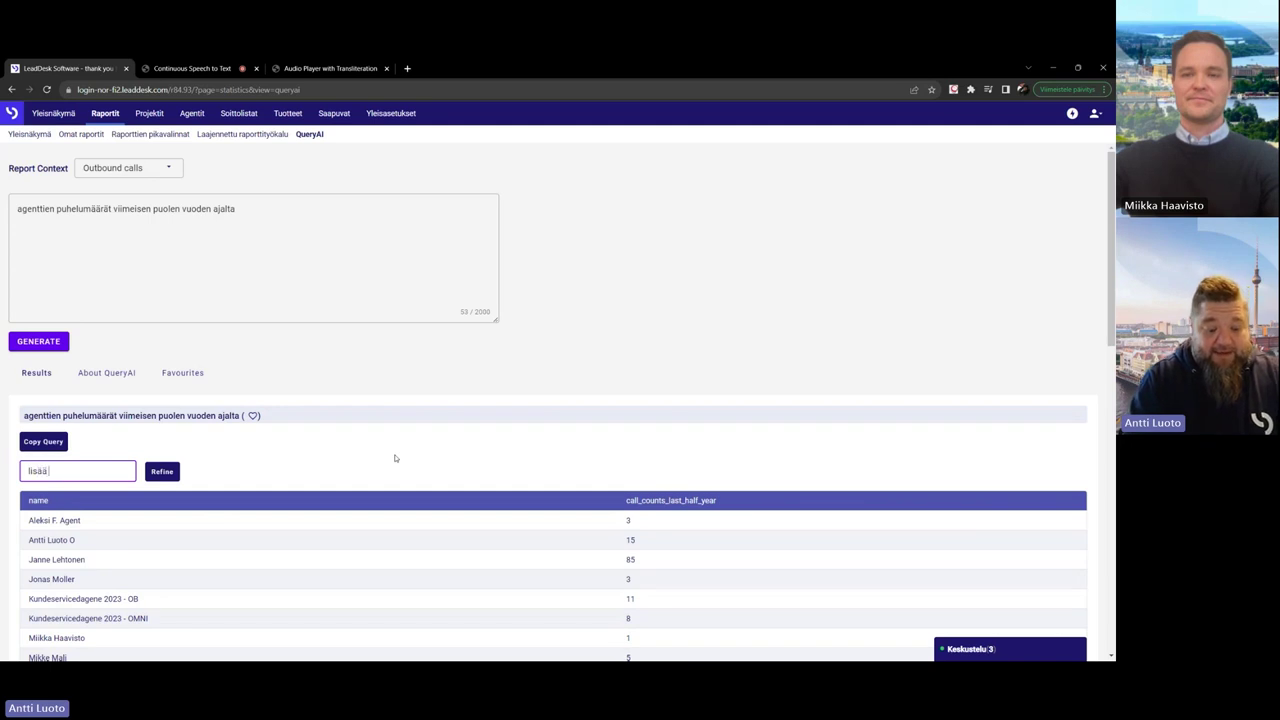
type(" raportti")
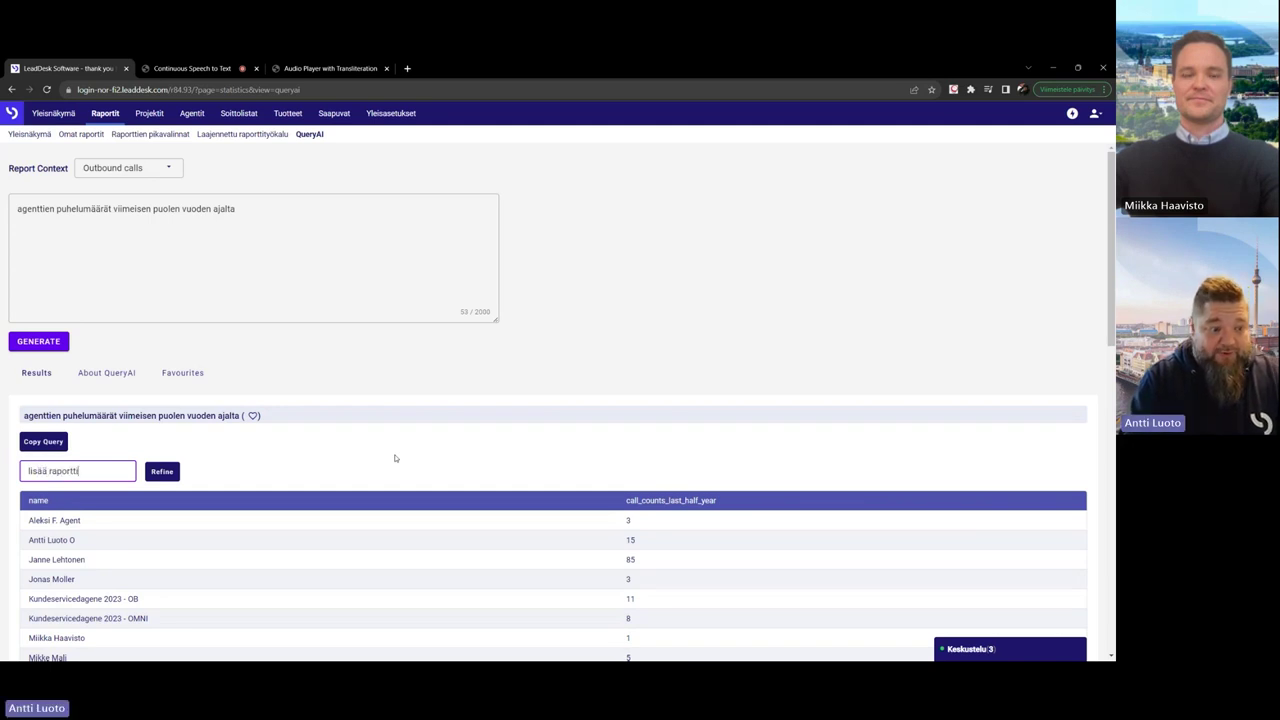
type("in kolm")
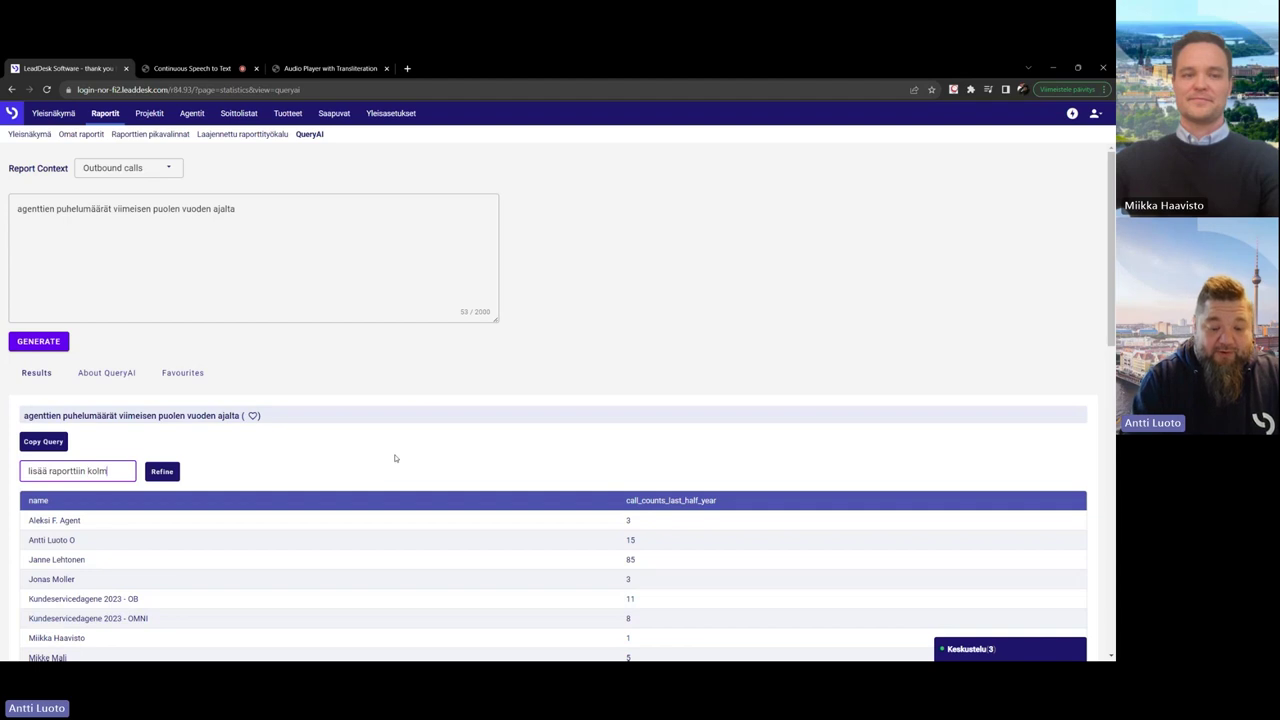
type("anteen sara")
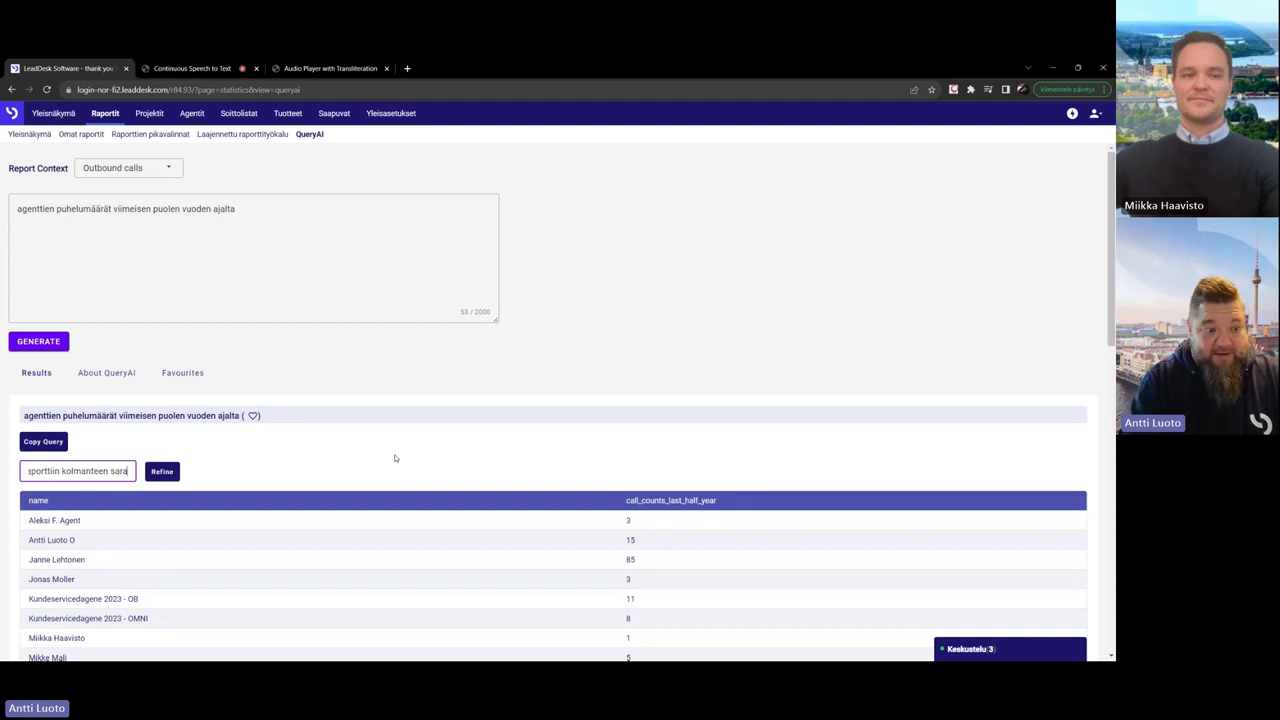
type("kkeeseen")
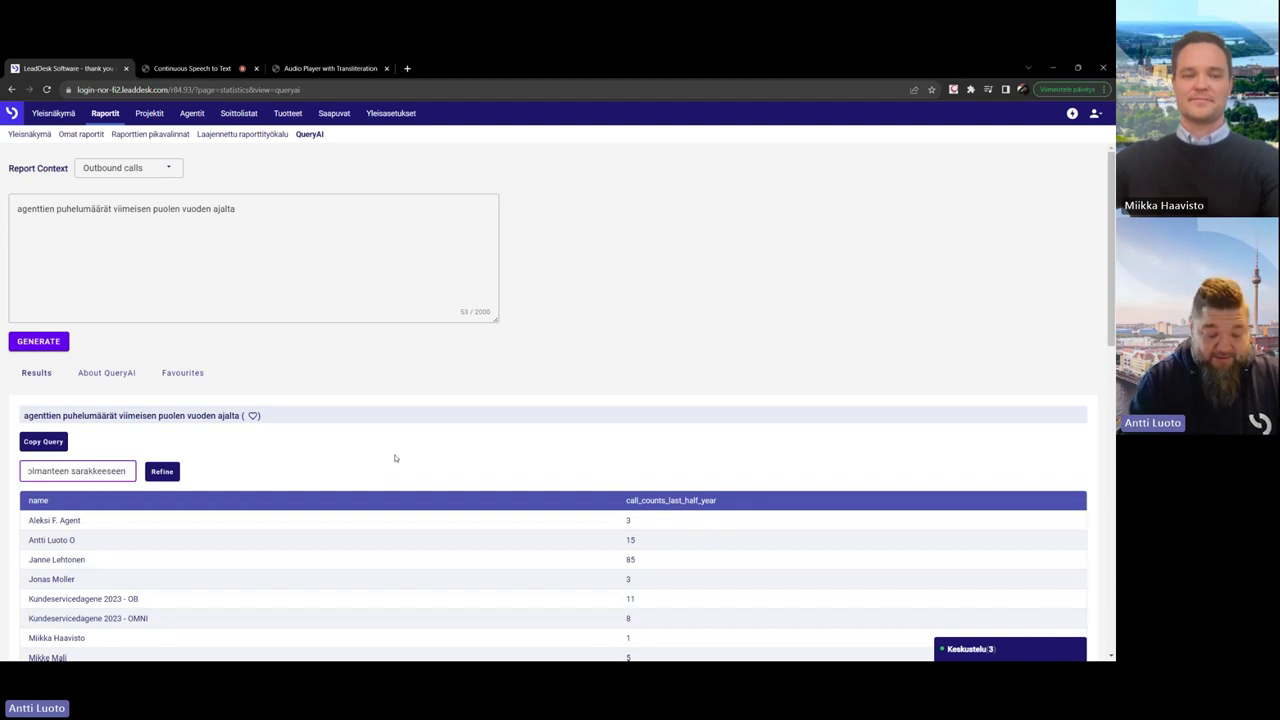
type(" agentin id")
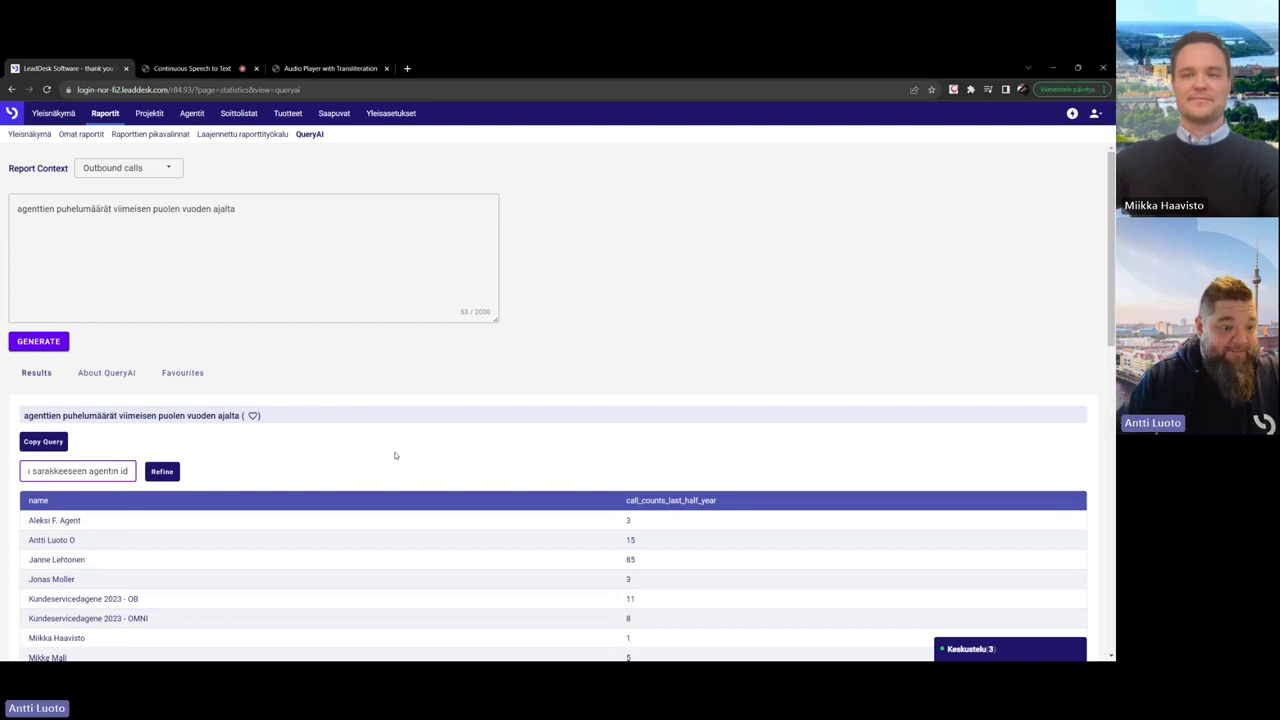
left_click(163, 471)
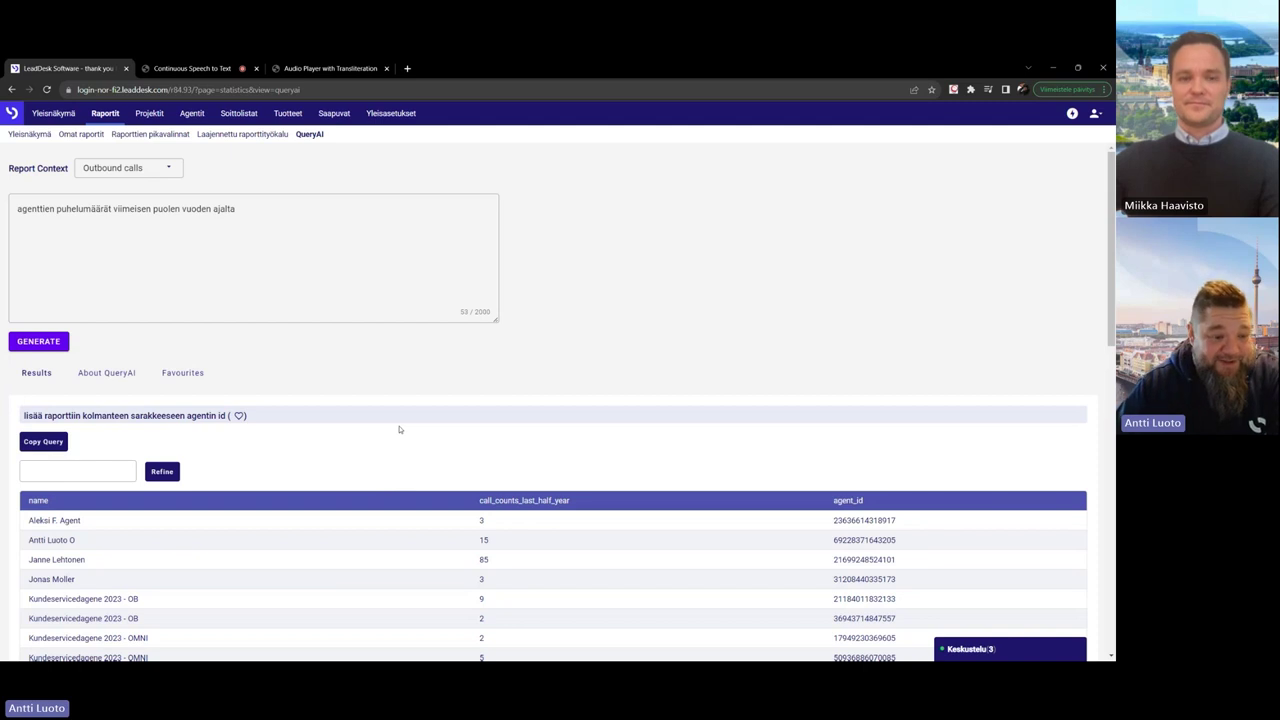
Copy the refined report's SQL into a new query in Laajennettu raporttityökalu, then execute and save it
left_click(43, 443)
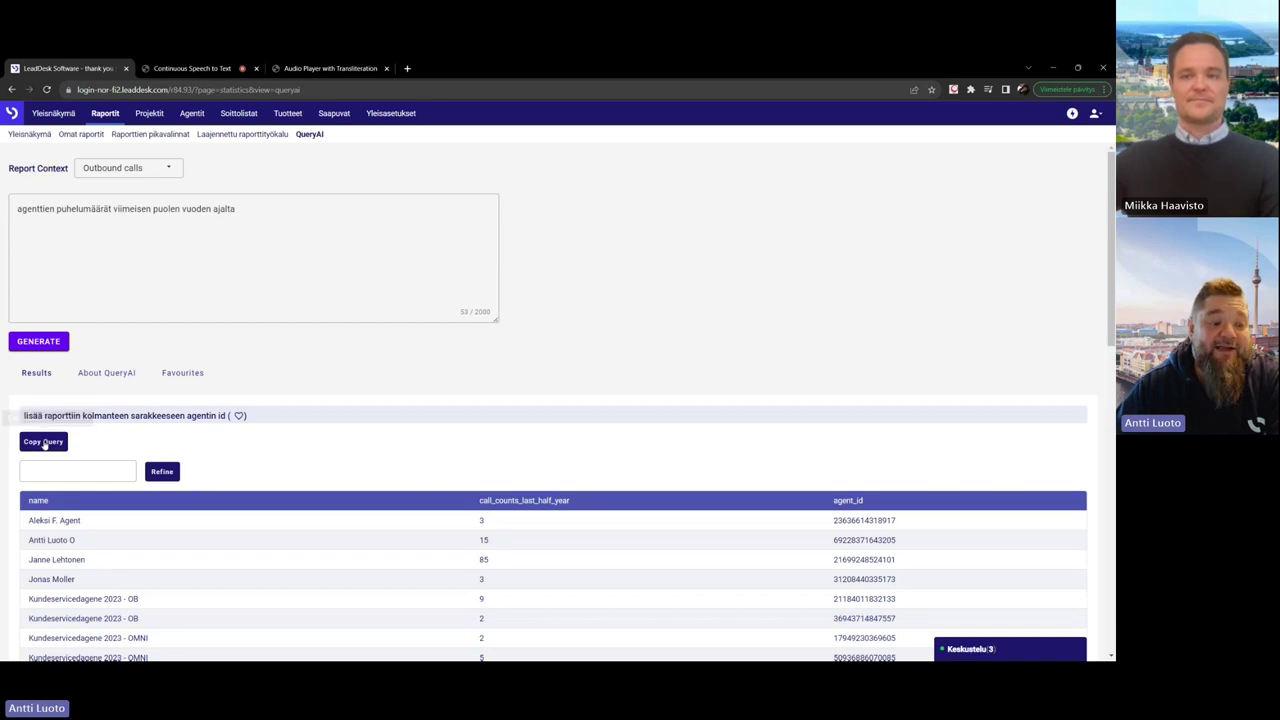
left_click(232, 134)
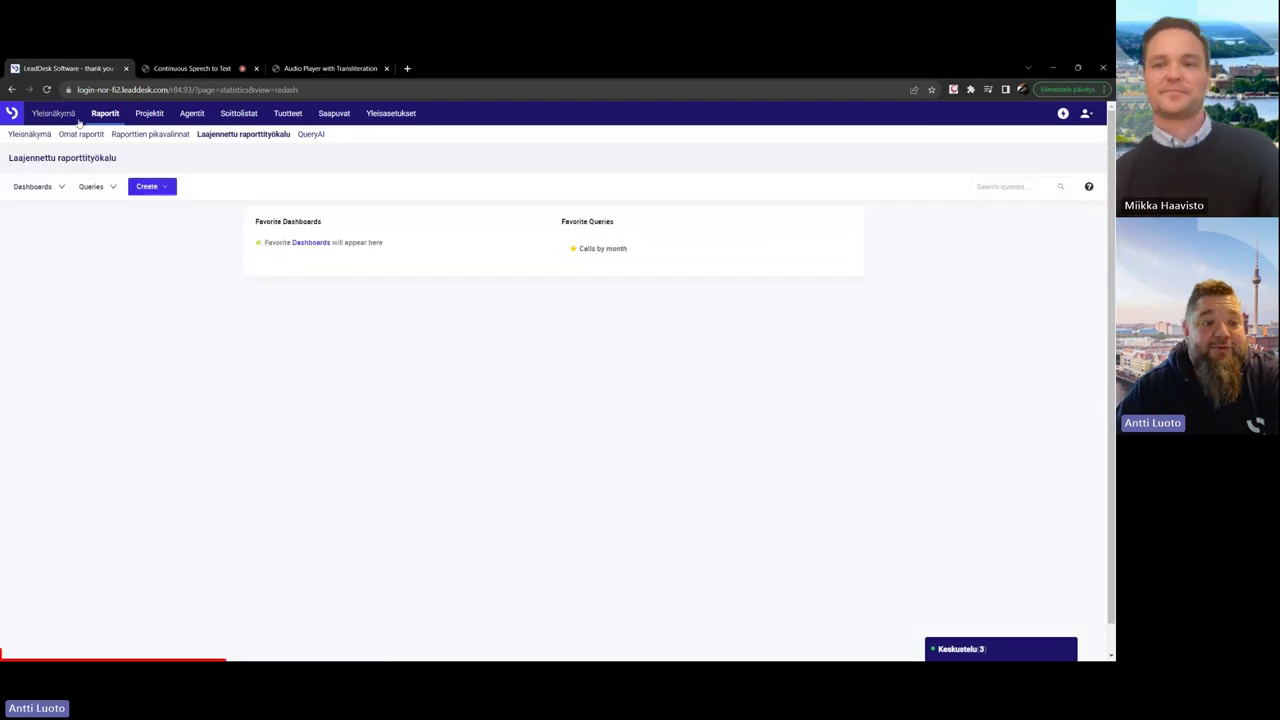
left_click(161, 187)
left_click(151, 208)
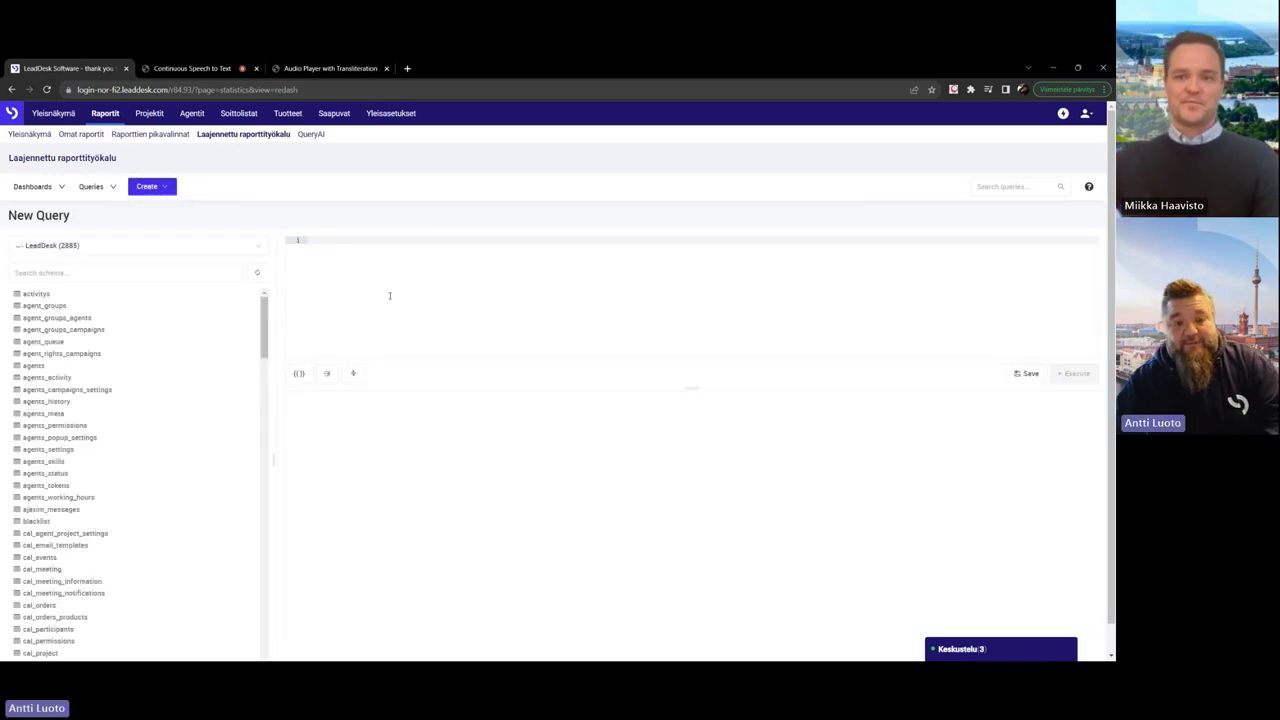
type("SELECT     agents.name,     COUNT(call_logs.id) AS call_counts_last_half_year,     agents.id AS agent_id FROM     agents     LEFT JOIN call_logs ON agents.id = call_logs.agent_id WHERE     call_logs.created_at >= DATE_SUB(CURDATE(), INTERVAL 6 MONTH) GROUP BY     agents.name, agents.id;")
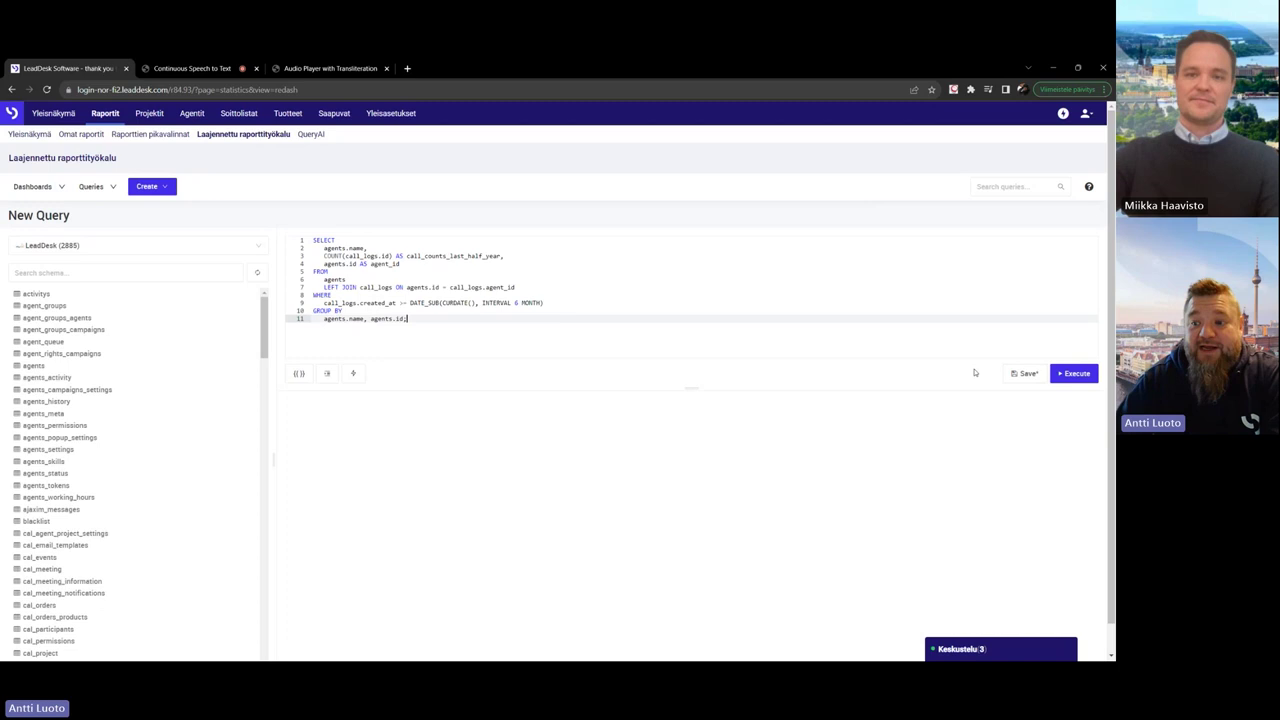
left_click(1075, 373)
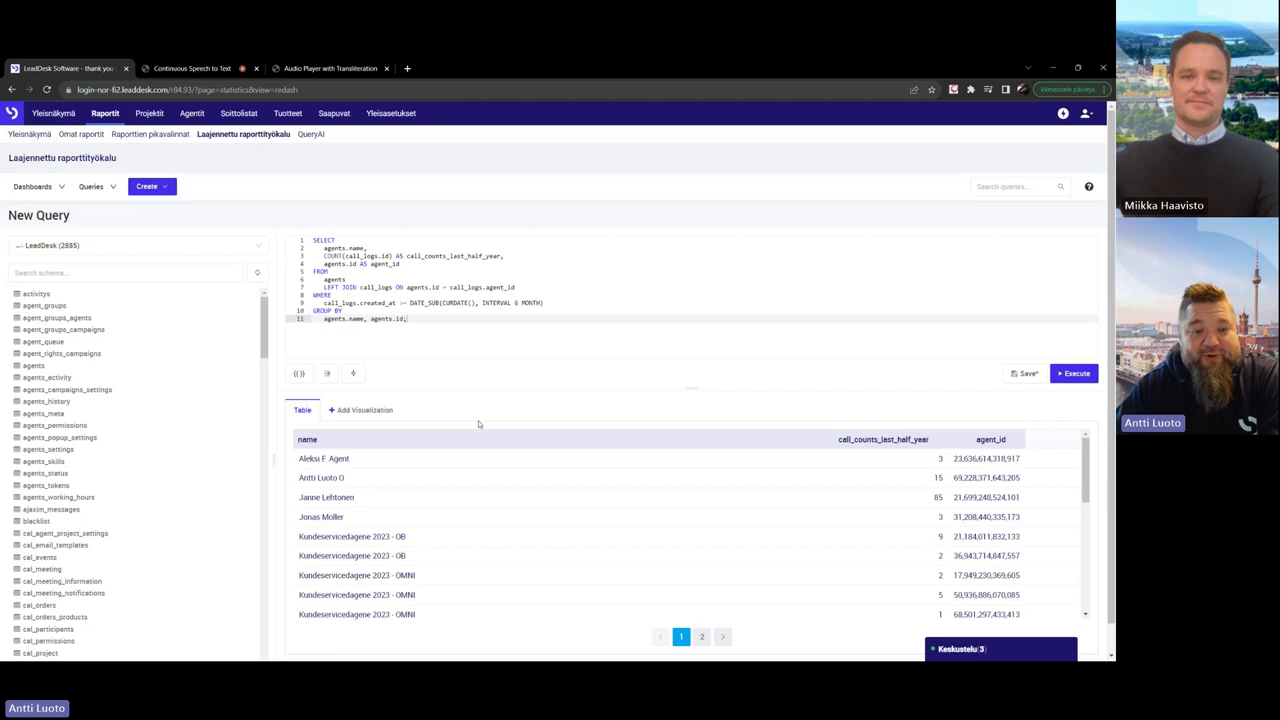
key("ctrl+s")
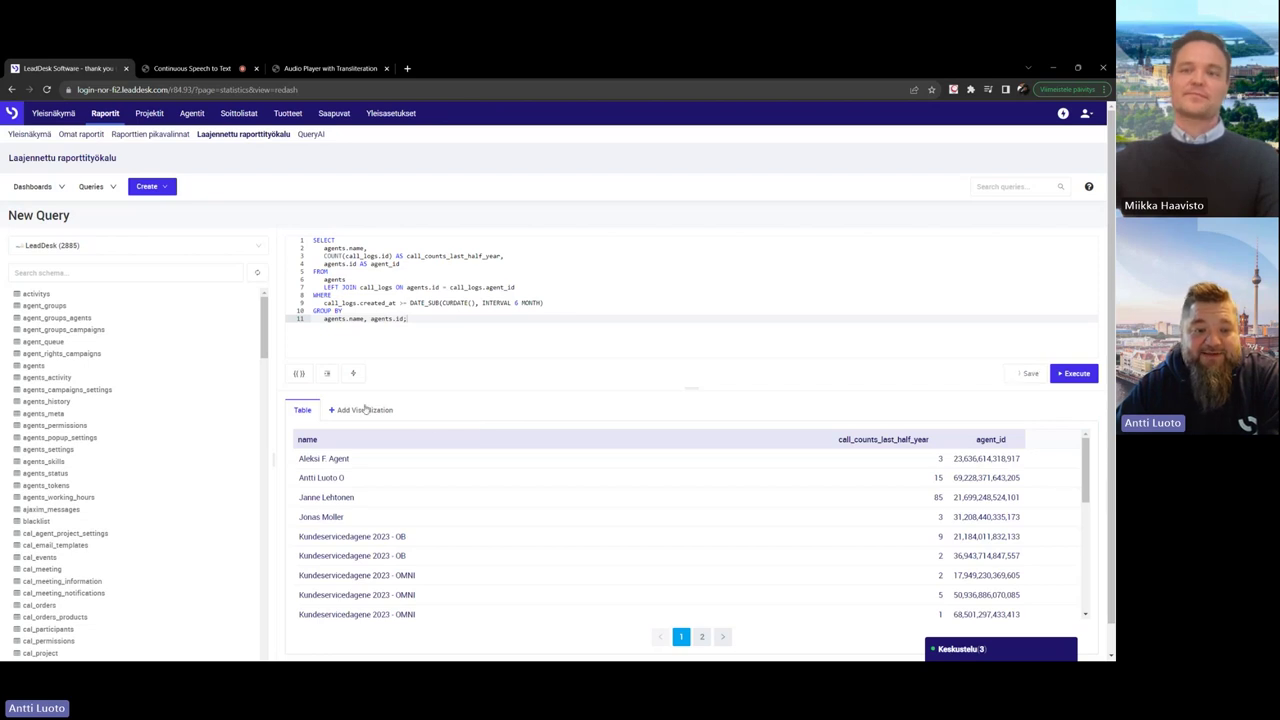
Add a visualization to the query results and set its visualization type to Counter
left_click(363, 413)
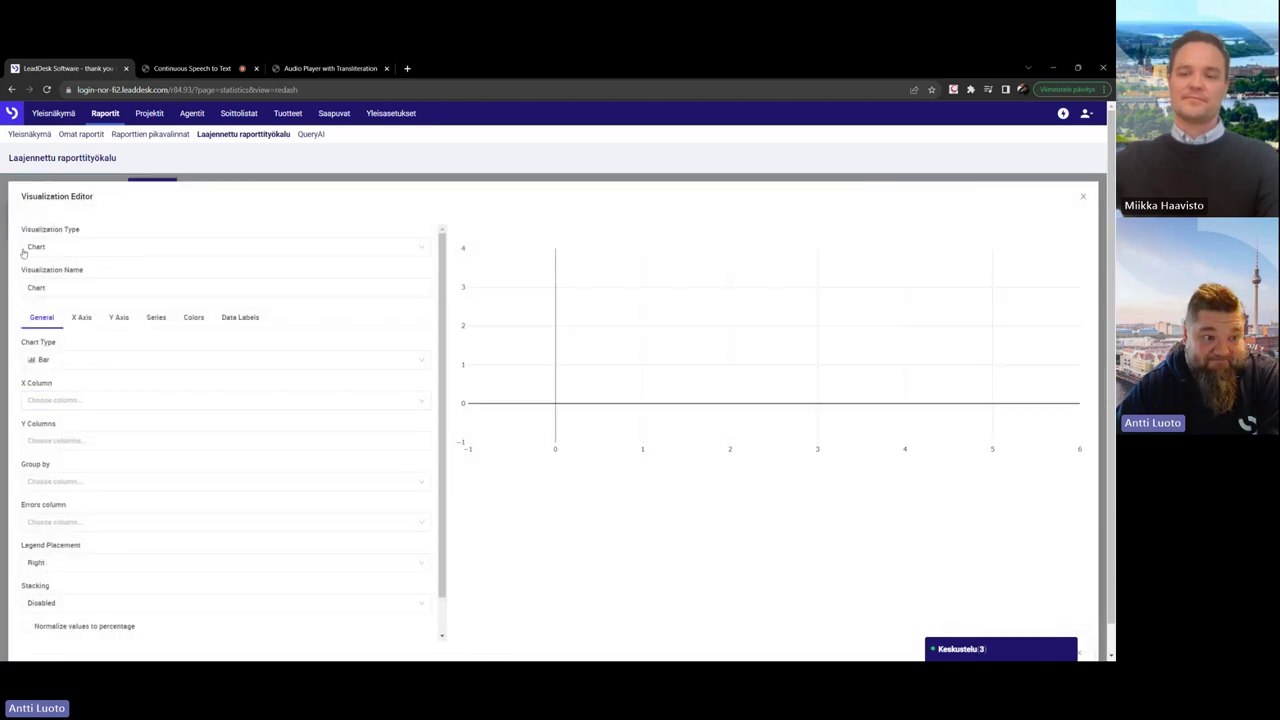
left_click(56, 247)
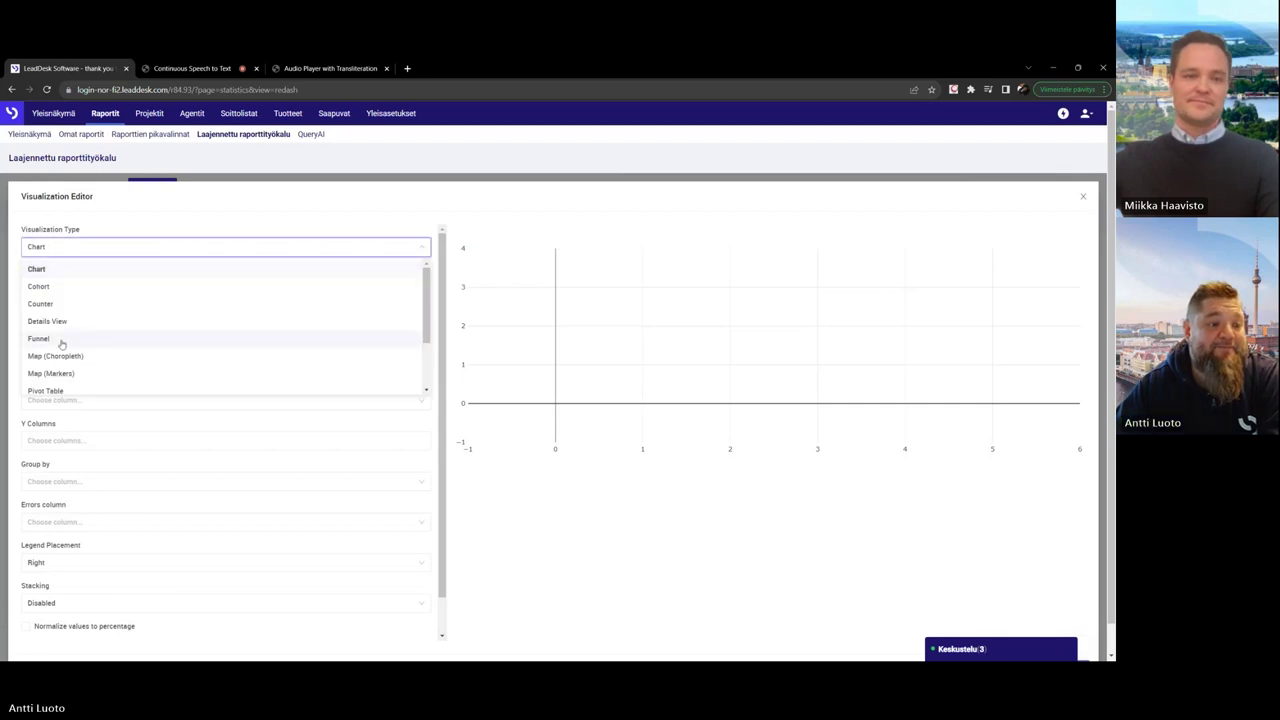
scroll(61, 344, "down", 1)
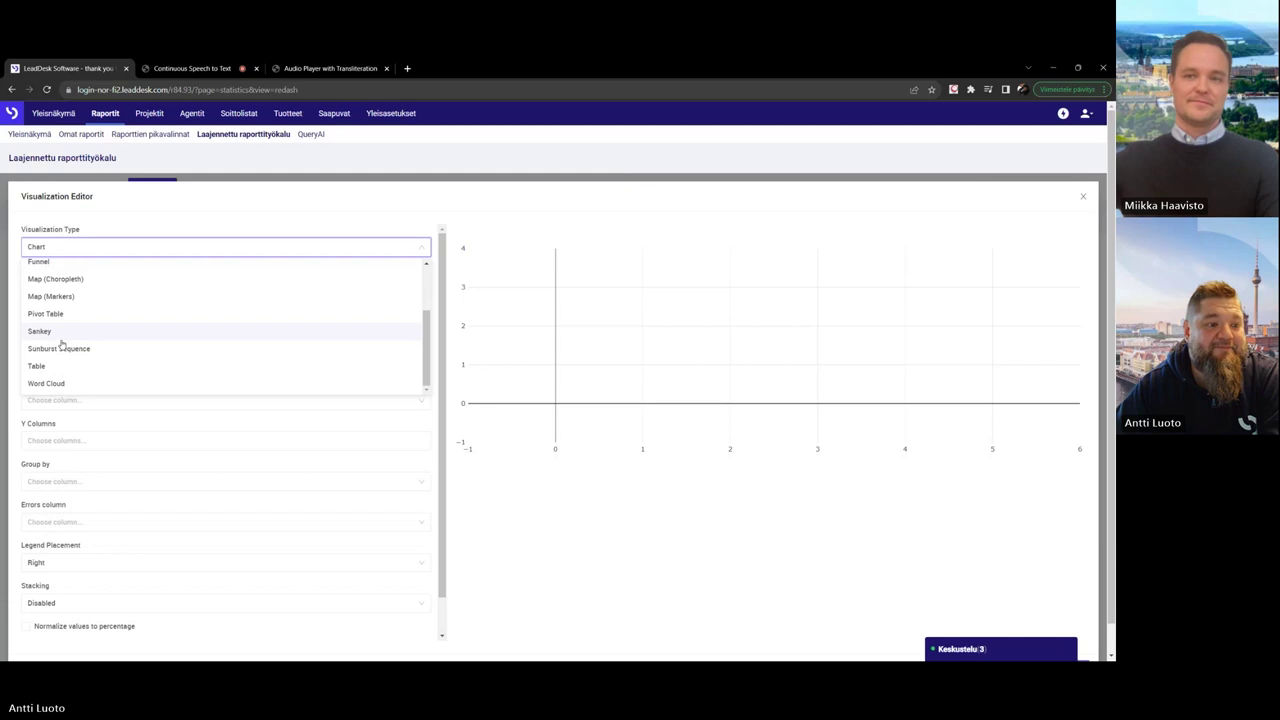
scroll(61, 344, "up", 1)
left_click(58, 304)
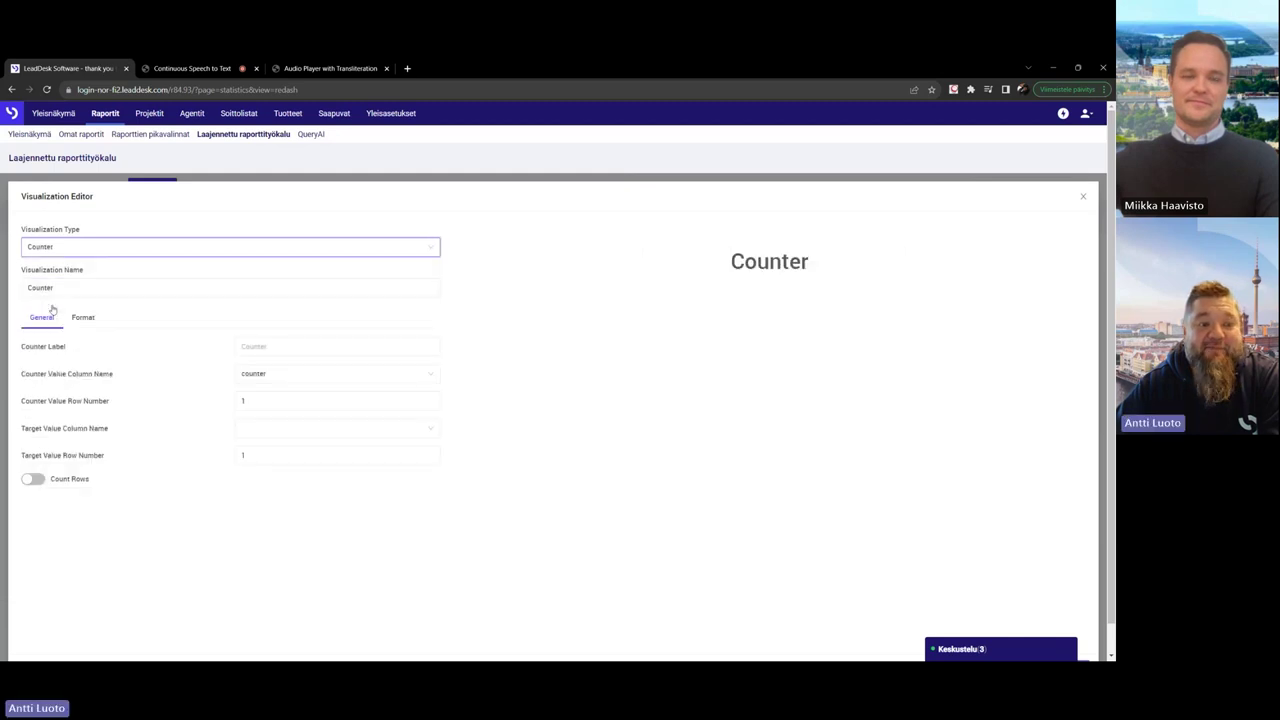
Preview the query results as a Pivot Table visualization, and close the Visualization Editor without saving
left_click(102, 247)
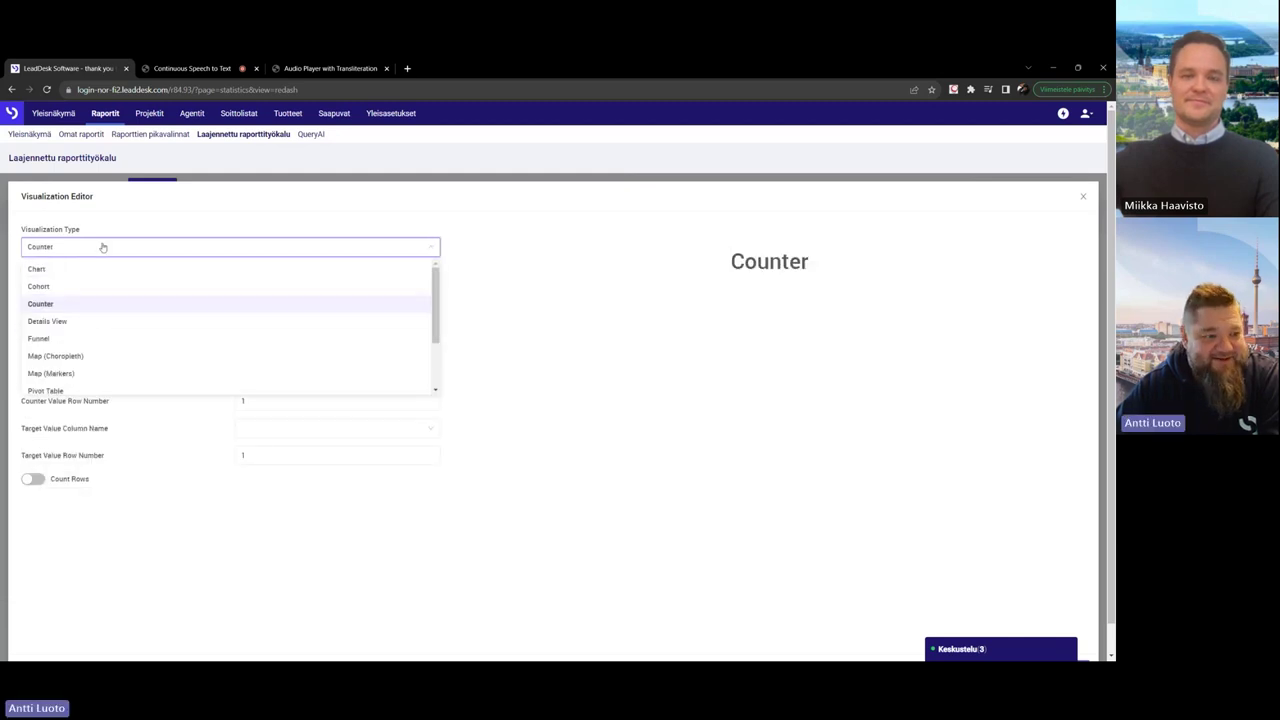
left_click(69, 386)
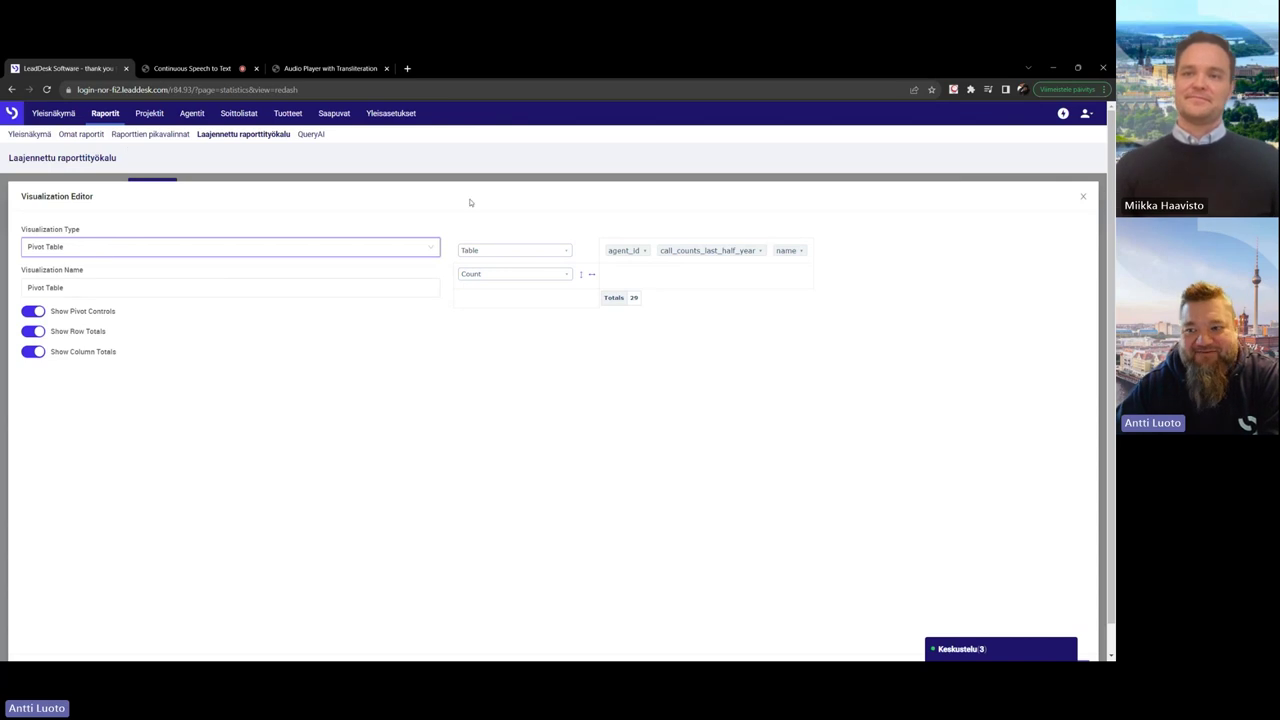
left_click(1084, 199)
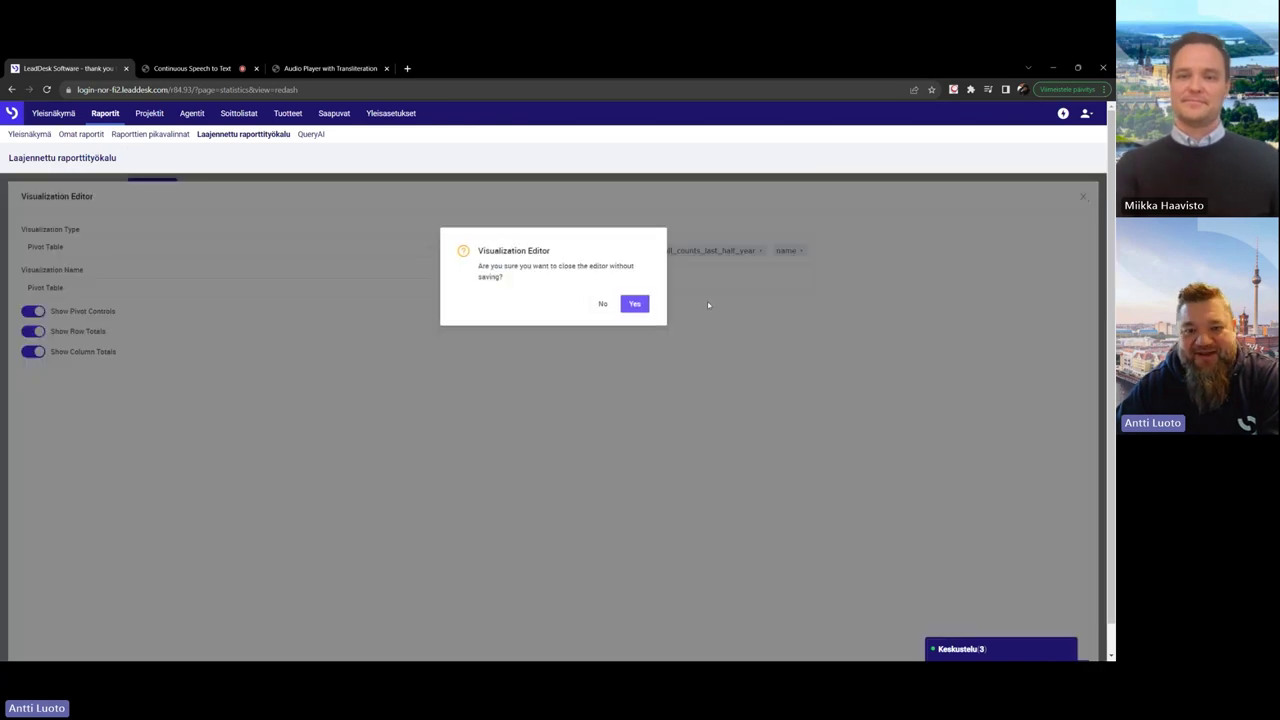
left_click(603, 303)
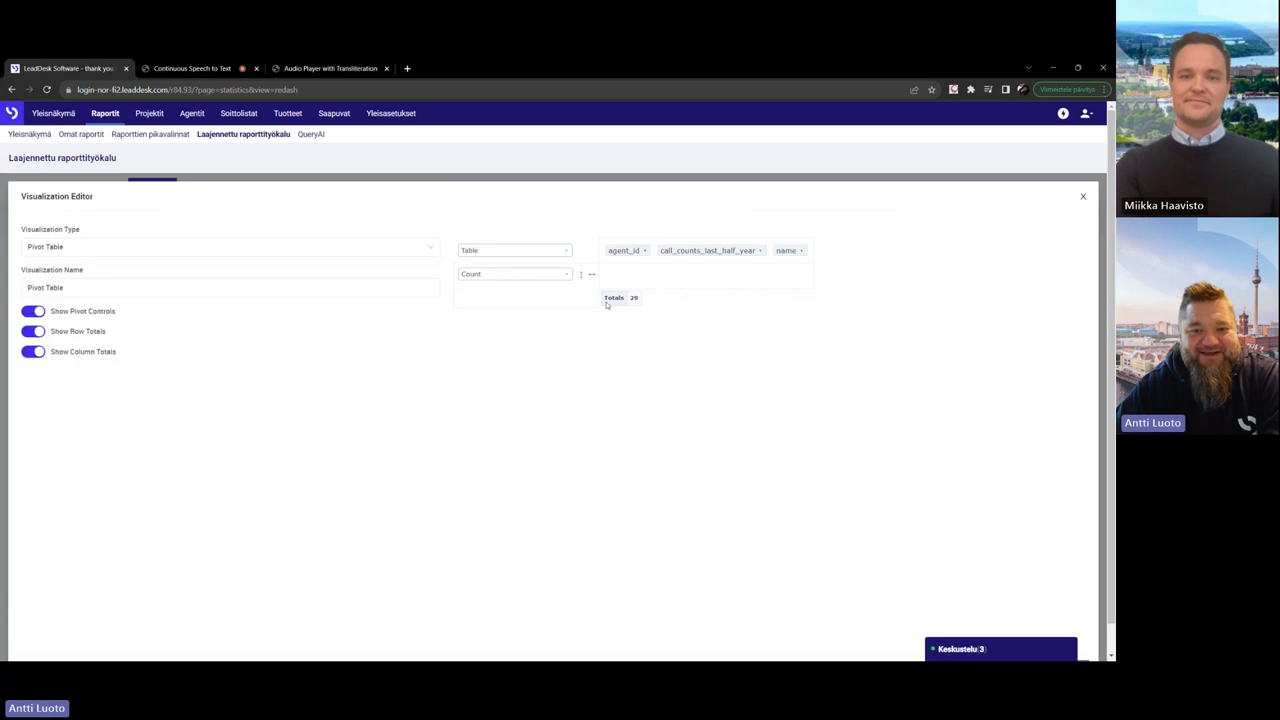
left_click(1082, 195)
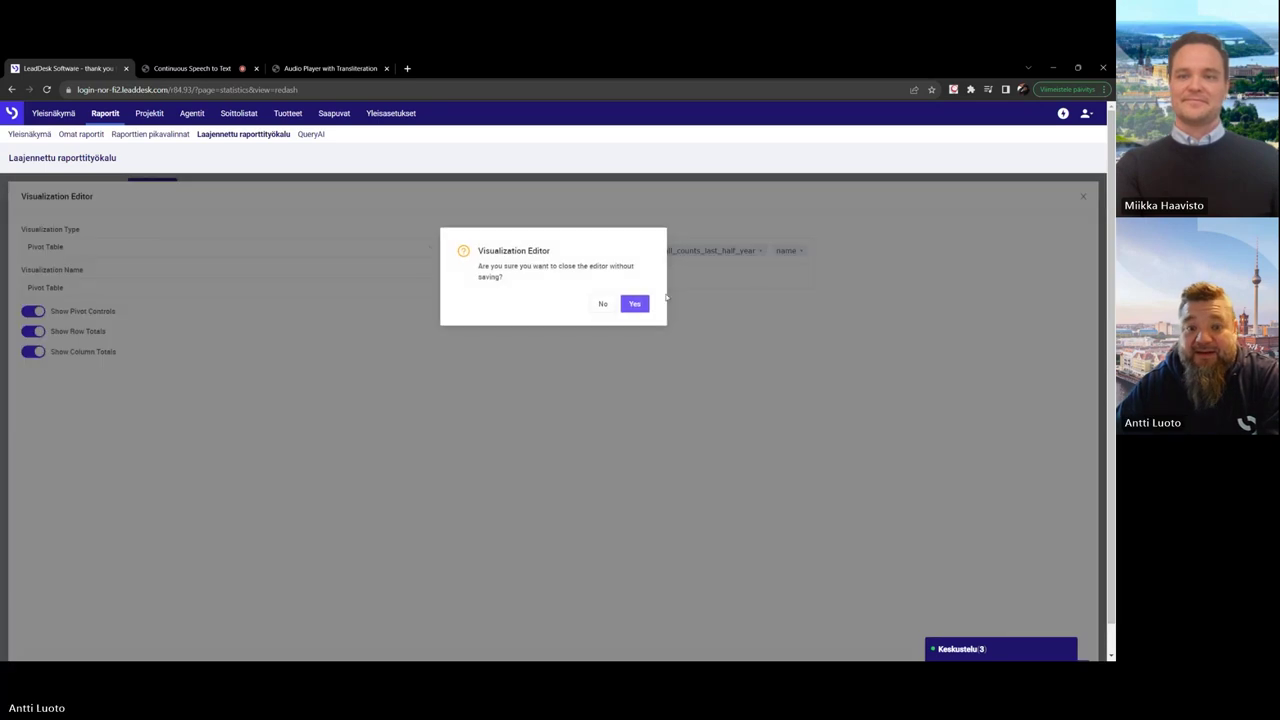
left_click(635, 304)
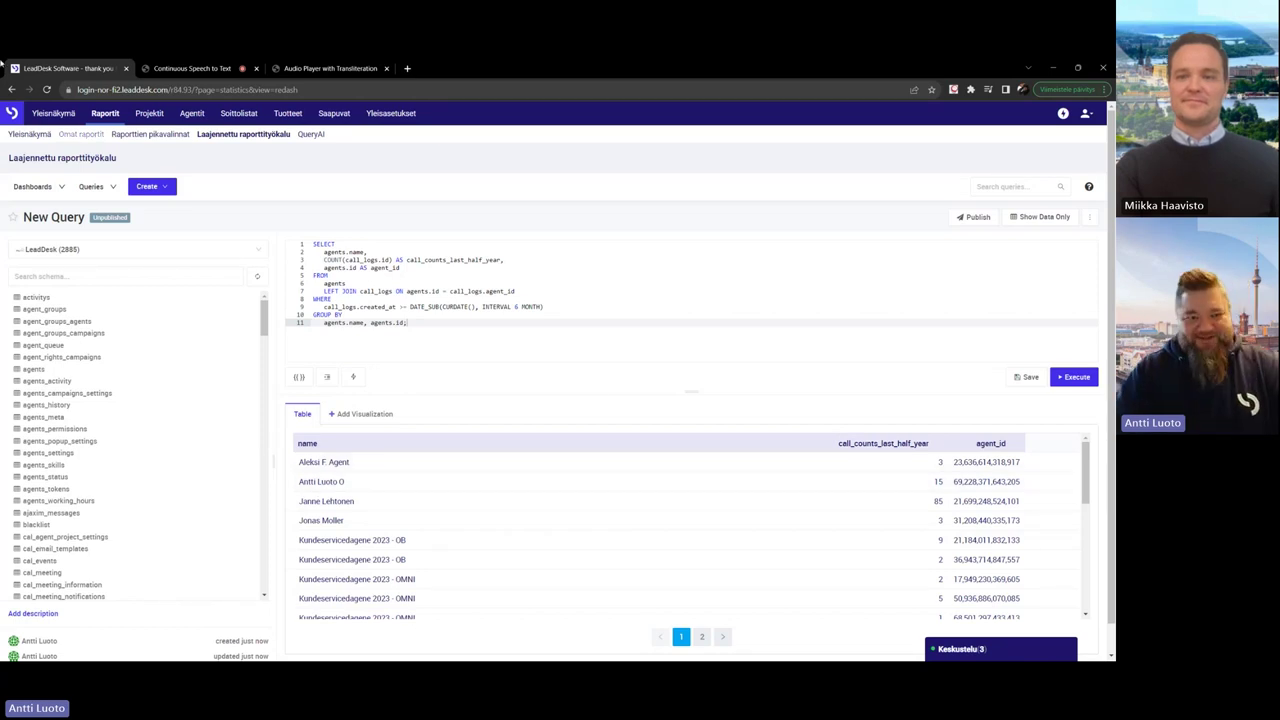
Return to the QueryAI report generator from the extended reporting tool
left_click(318, 136)
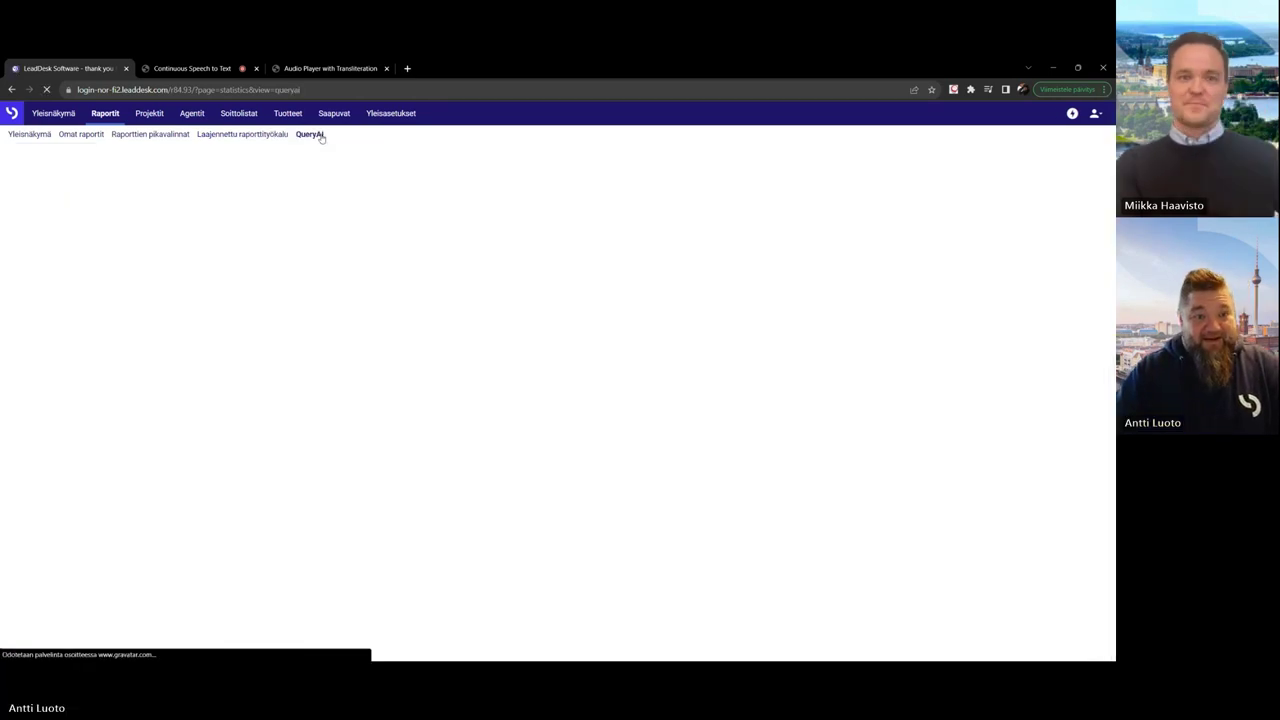